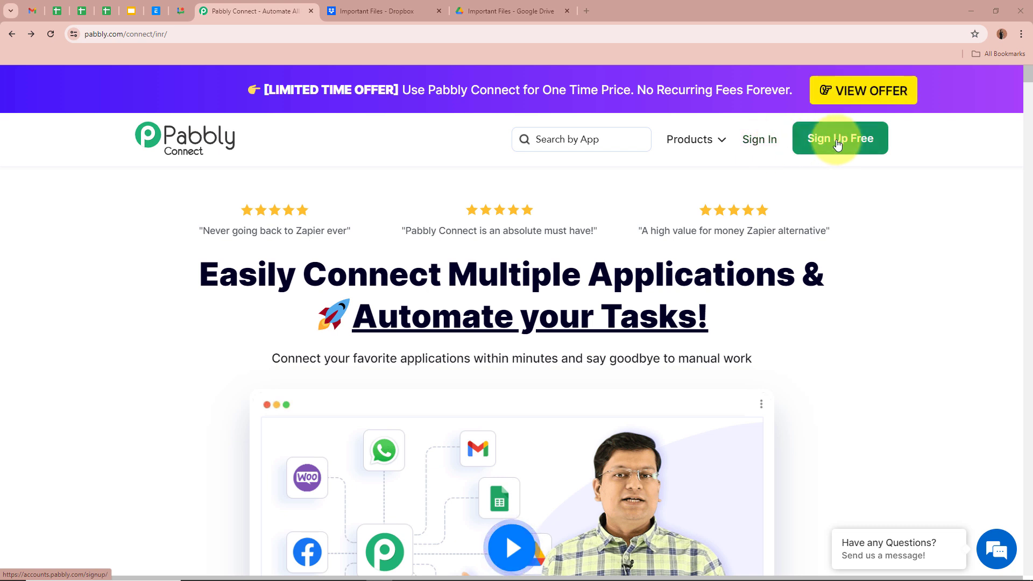
Sign in and launch Pabbly Connect from All Pabbly Apps with Access Now.
click(761, 141)
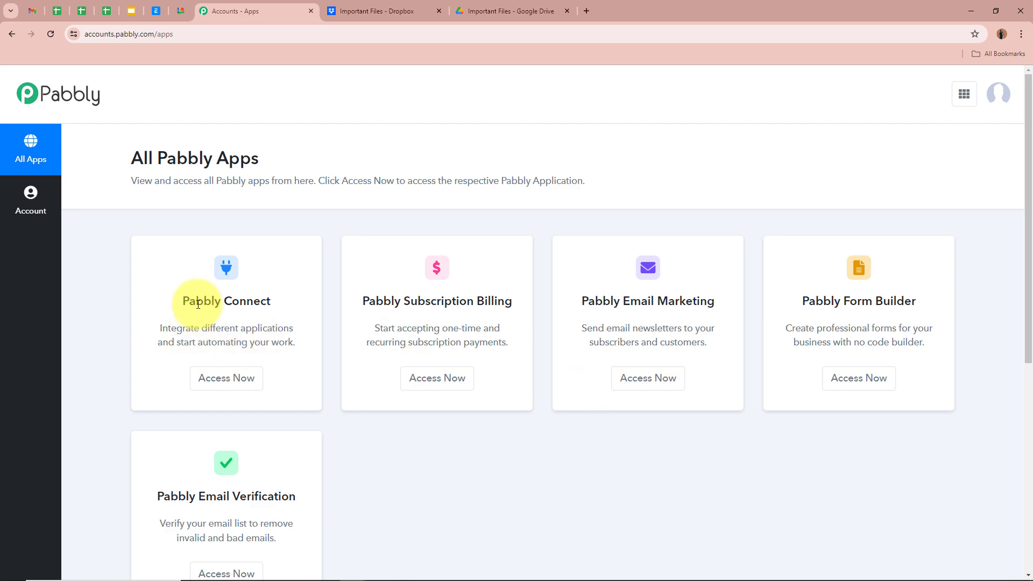
click(229, 378)
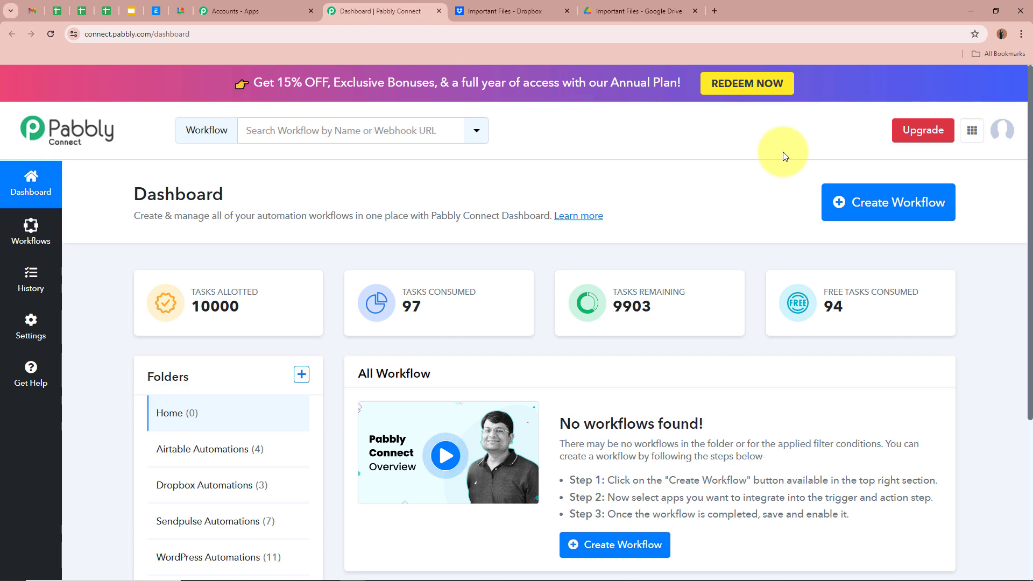
Start a new workflow and paste the name 'How to Connect Dropbox with Google Drive'.
click(871, 201)
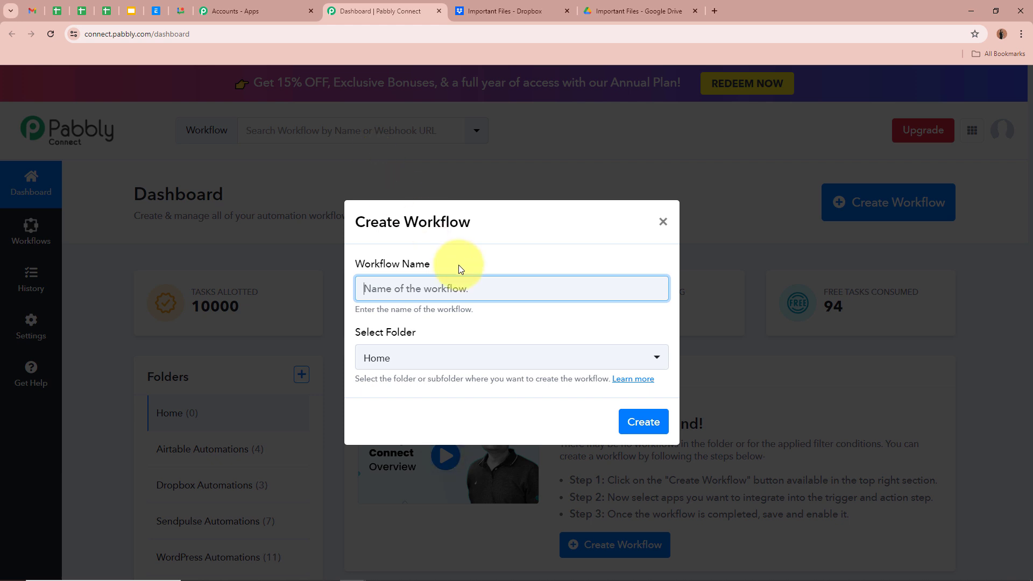
text(How to Connect Dropbox with Google Drive)
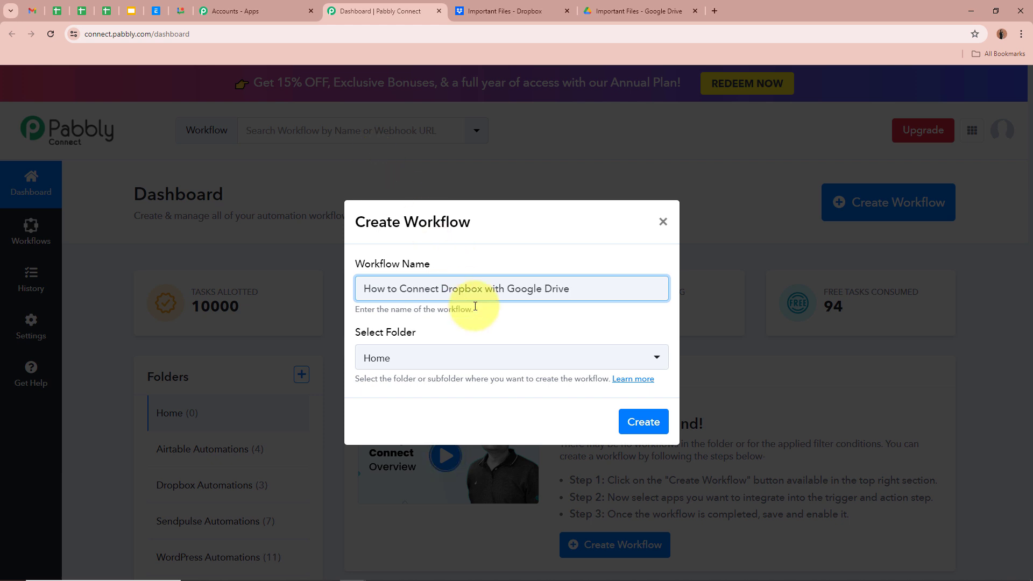
click(483, 327)
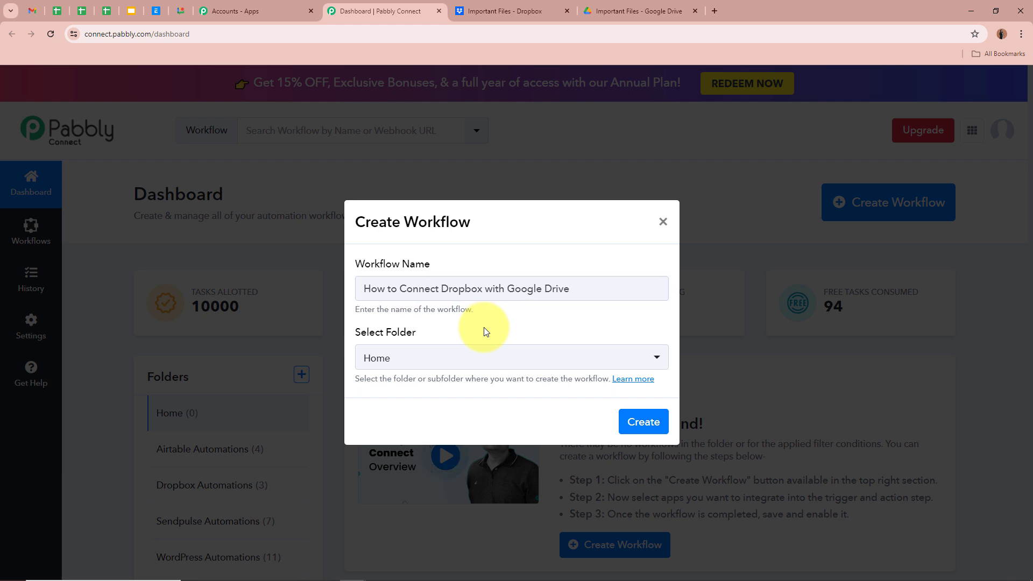
triple_click(604, 291)
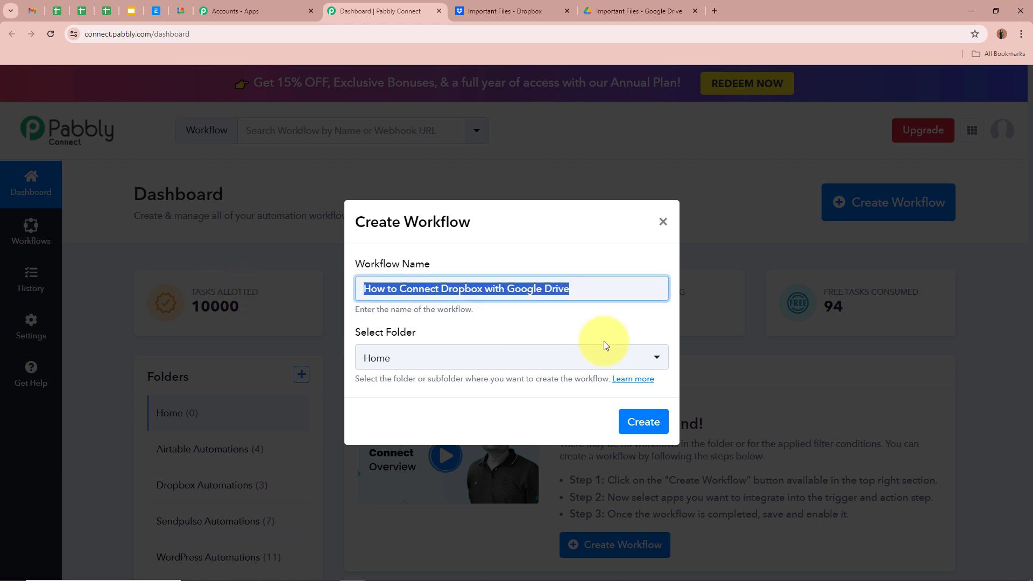
drag(599, 333, 308, 327)
click(545, 342)
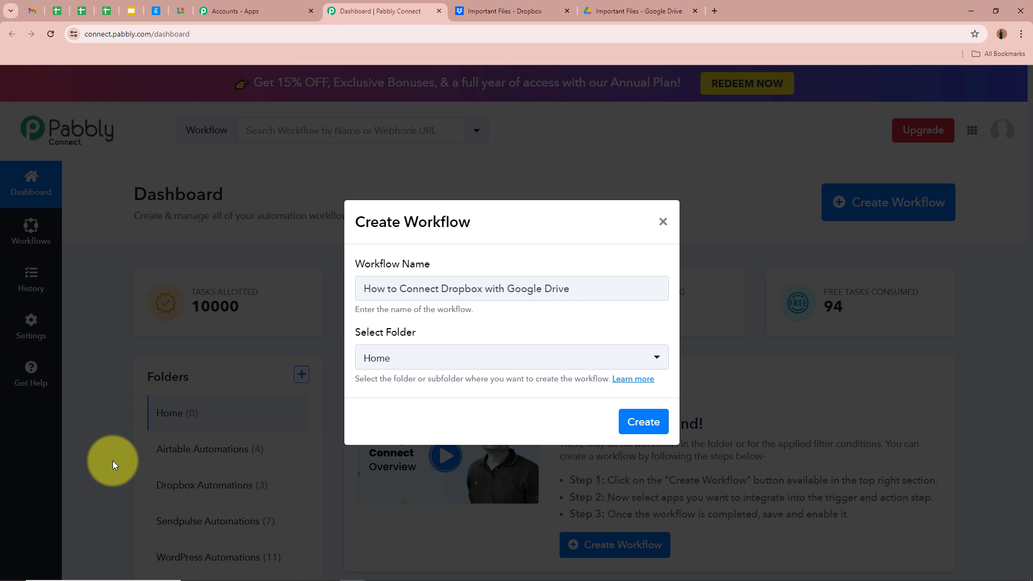
drag(637, 291, 341, 286)
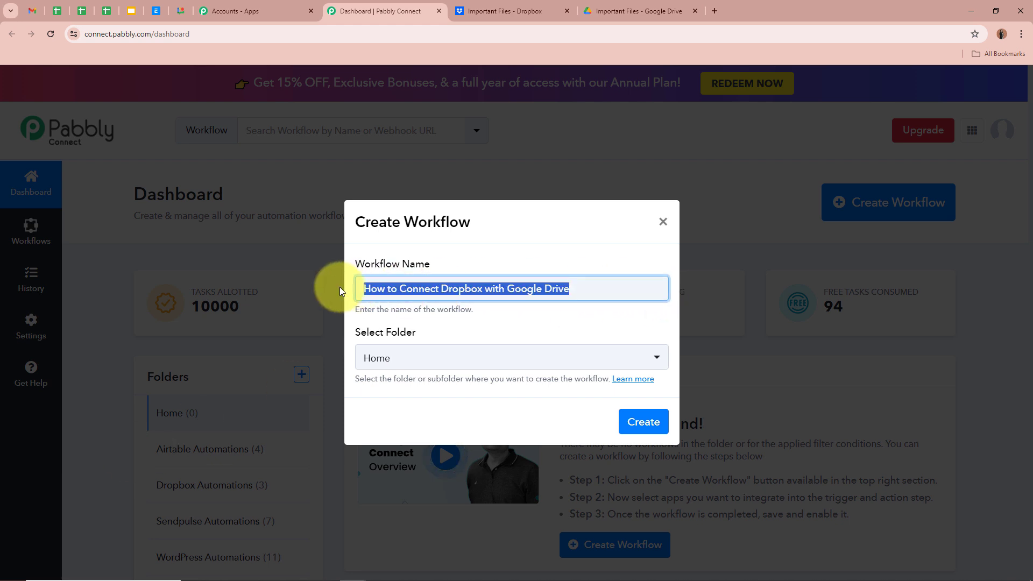
click(577, 323)
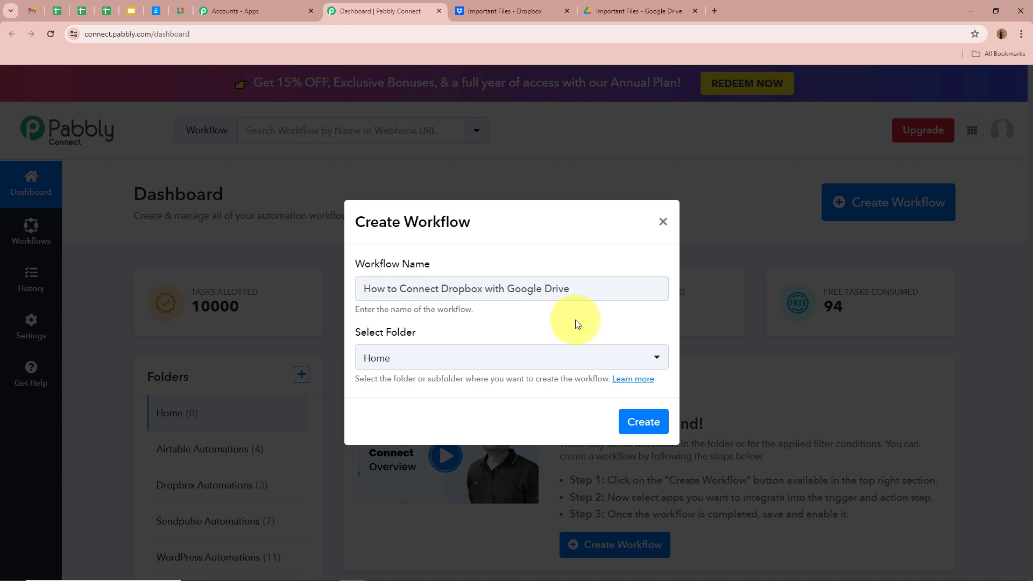
Place the workflow in the Dropbox Automations folder and create it.
click(663, 359)
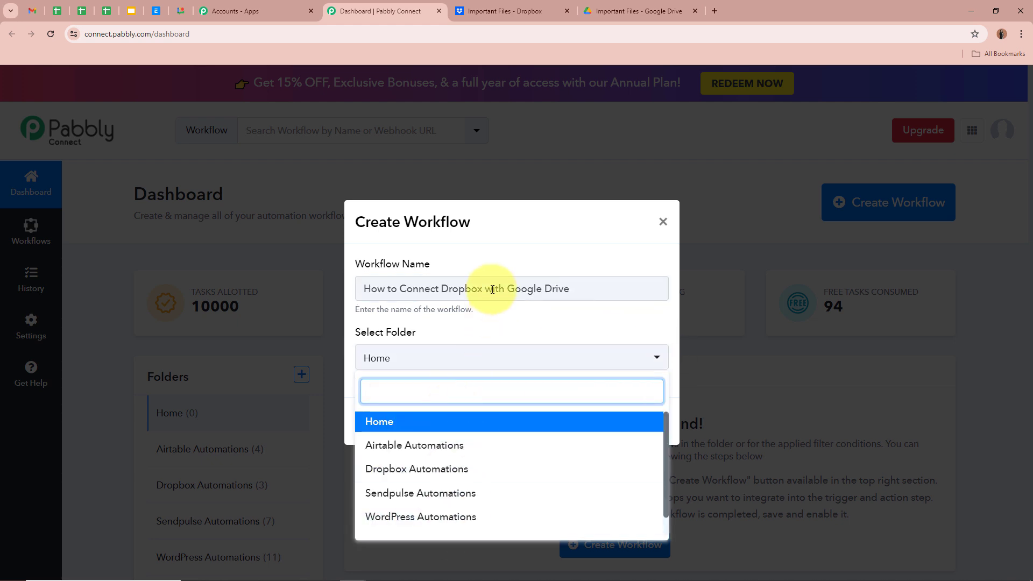
click(444, 468)
click(450, 417)
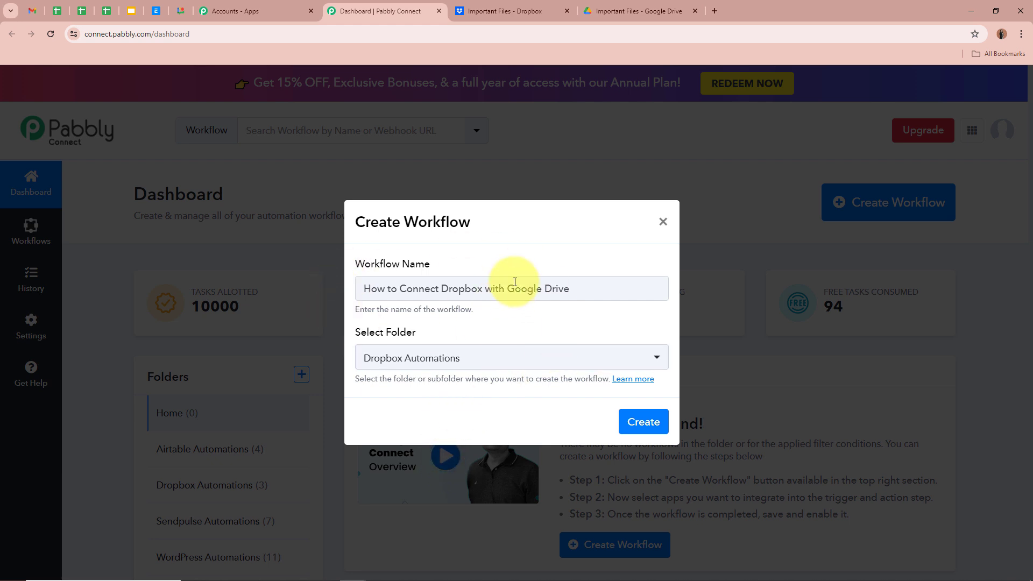
drag(367, 288, 607, 288)
click(565, 313)
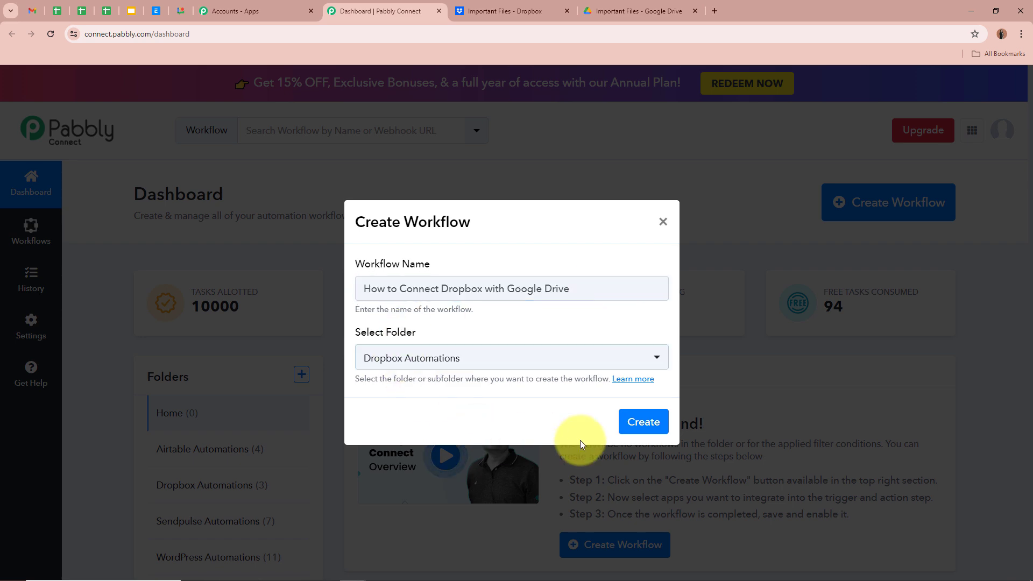
click(654, 434)
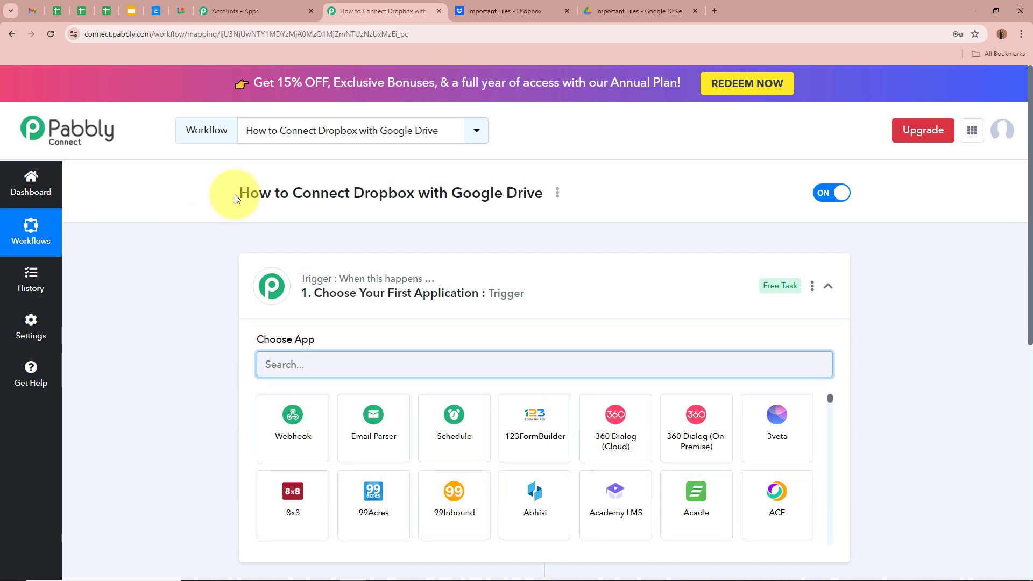
Collapse the trigger step's Choose App panel to show both steps in outline.
drag(241, 193, 553, 194)
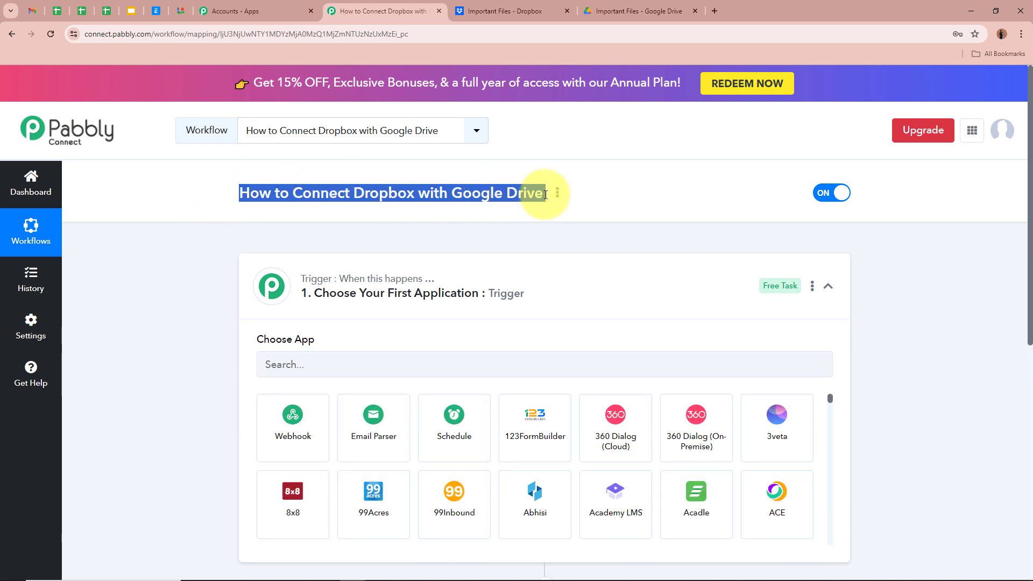
click(183, 311)
click(578, 303)
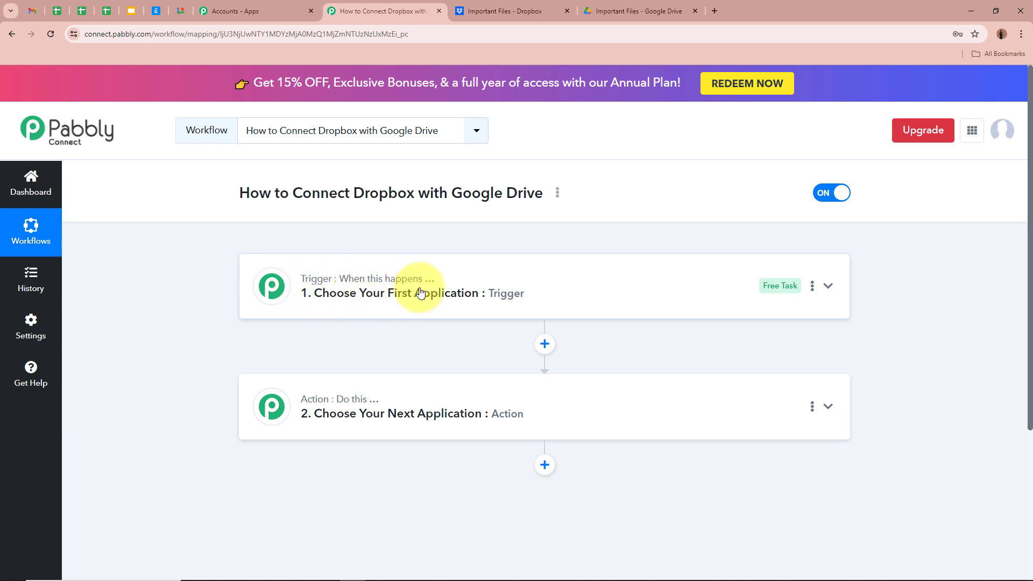
mouse_move(299, 411)
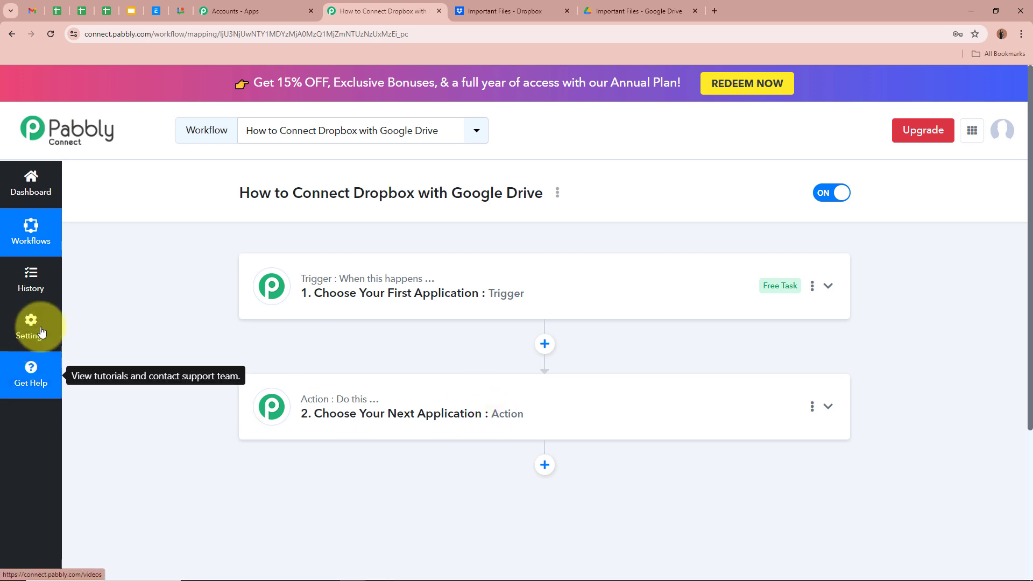
Set the trigger app to Dropbox with the New File trigger event.
click(826, 287)
click(523, 360)
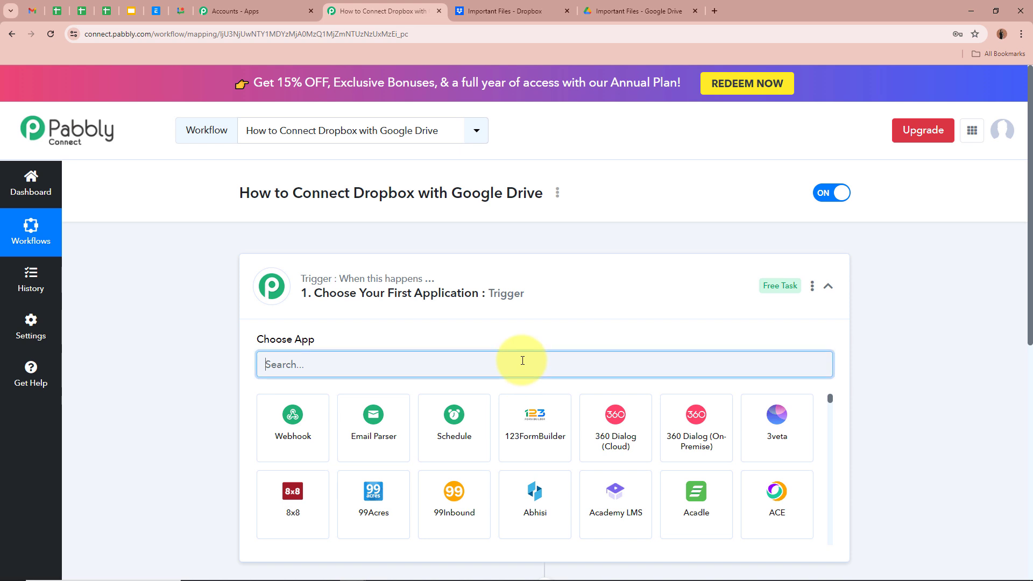
text(Dr)
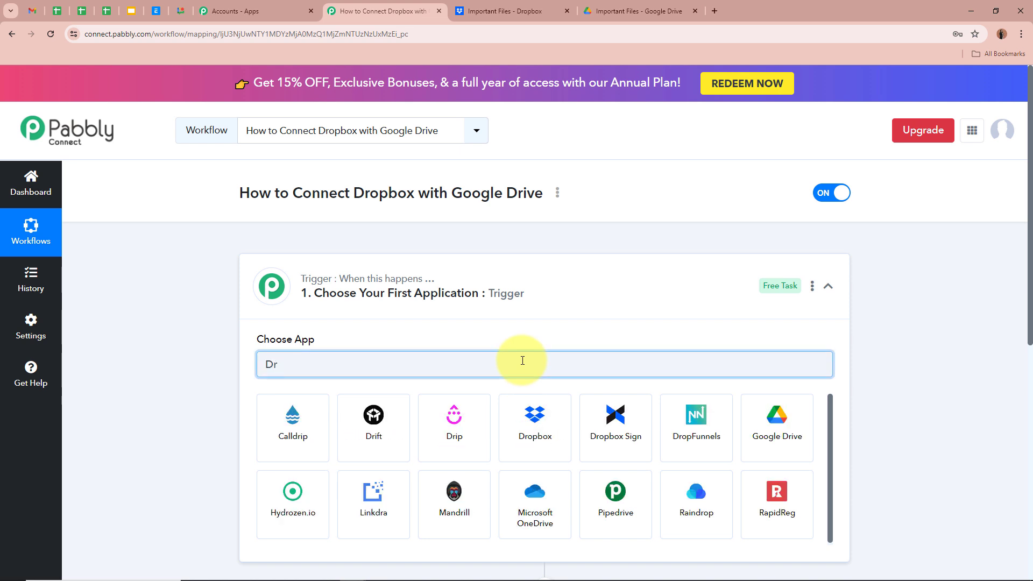
text(op)
click(299, 426)
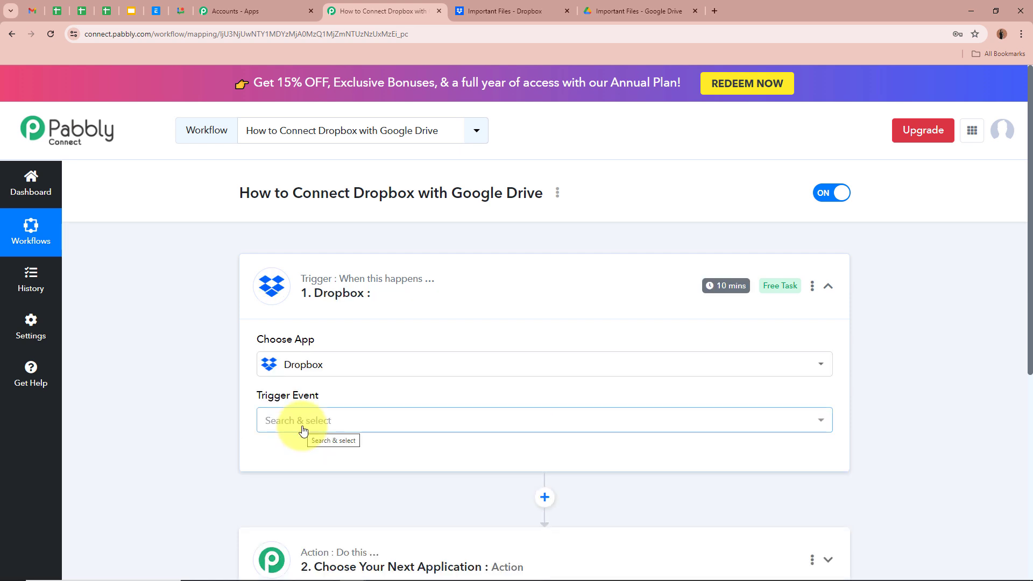
click(303, 430)
click(329, 500)
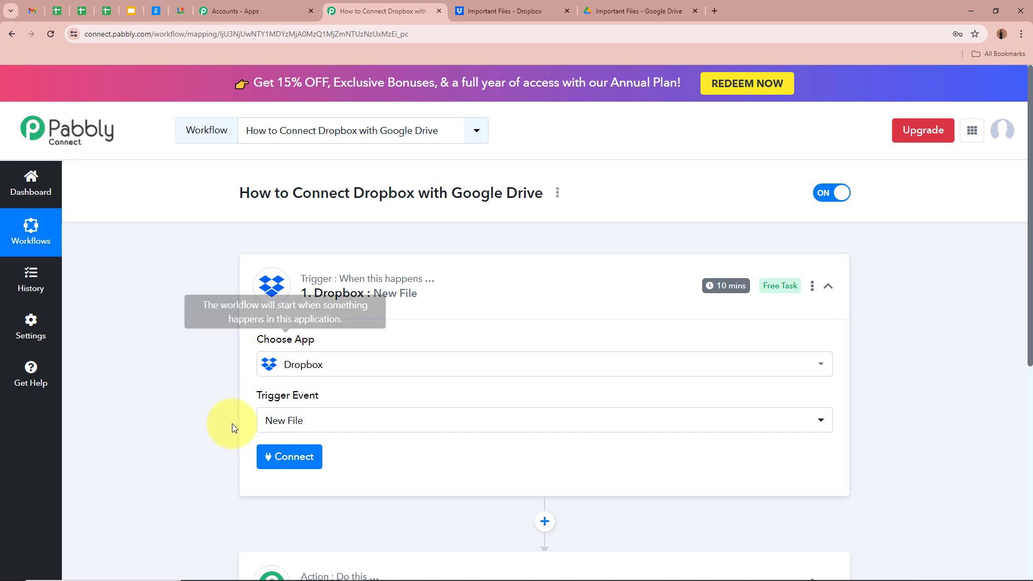
Add a new Dropbox connection and authorize it with Connect With Dropbox.
scroll(387, 364, down, 2)
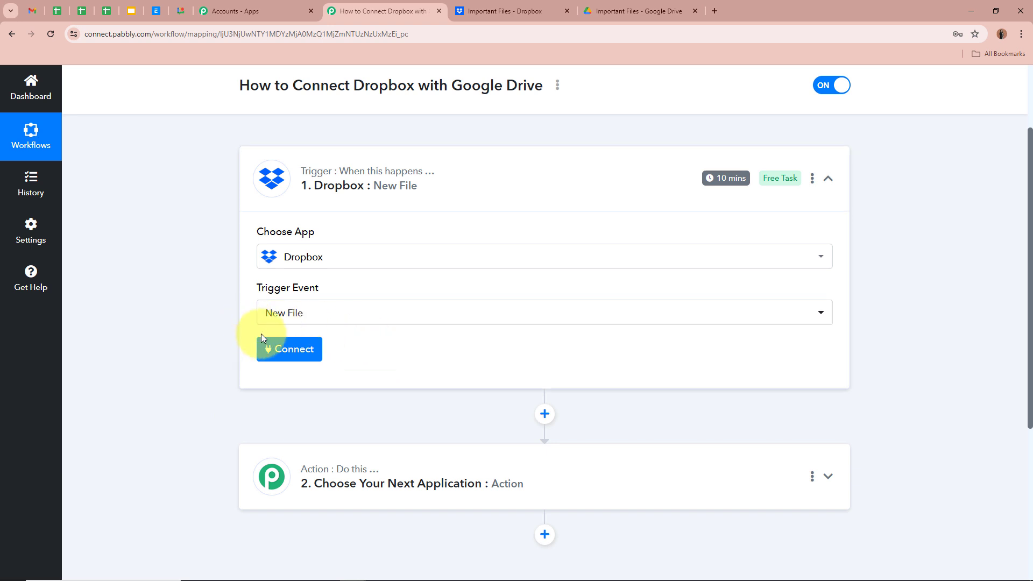
click(285, 348)
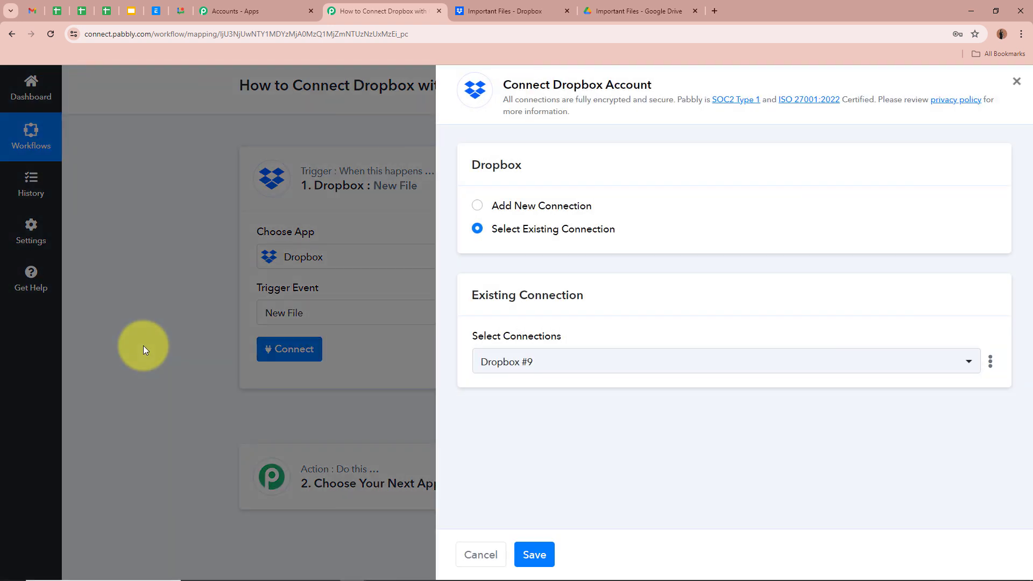
click(477, 205)
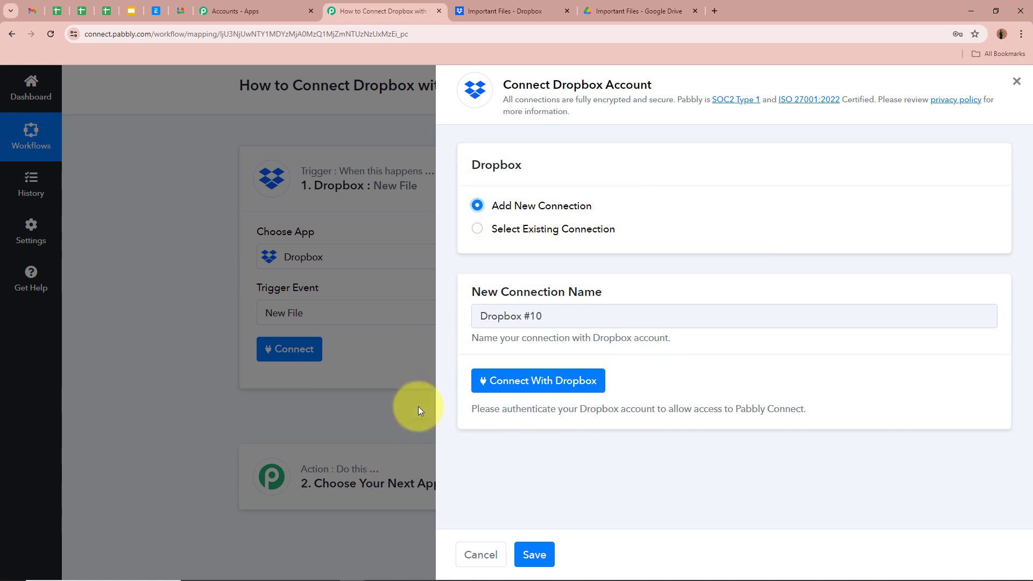
click(586, 380)
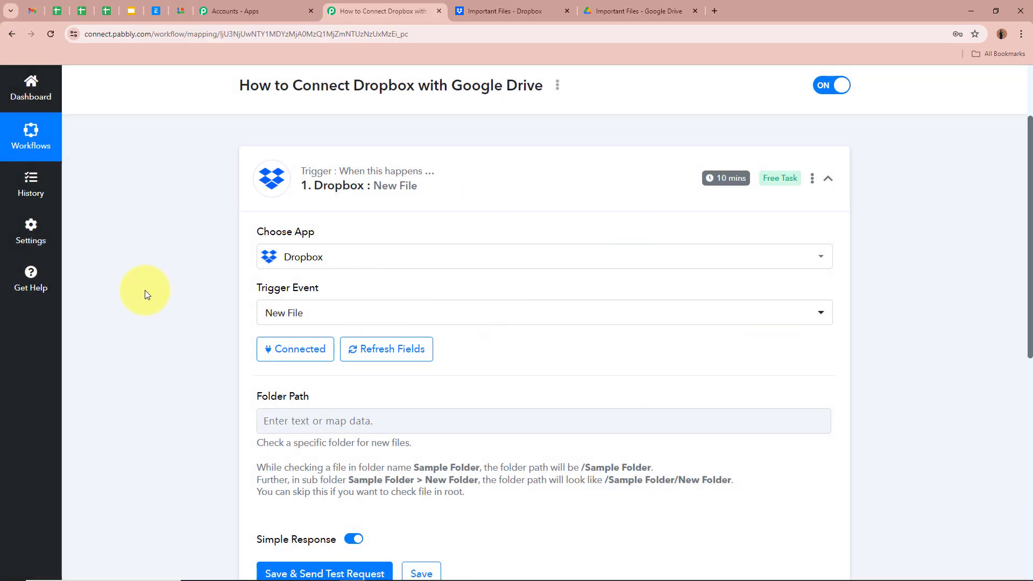
Review the Folder Path field and its hint text, checking the Important Files folder in Dropbox.
scroll(165, 362, down, 2)
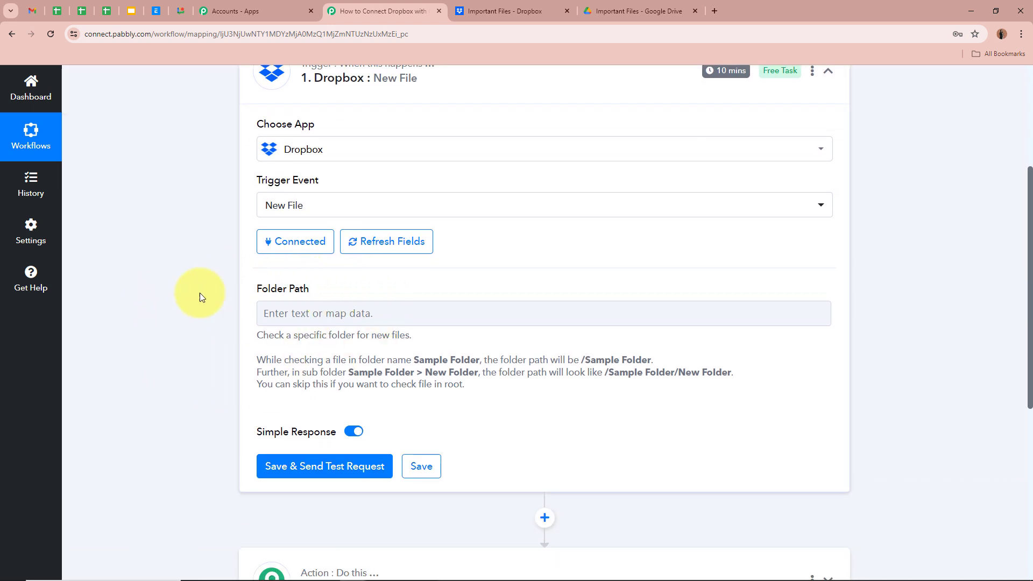
drag(321, 289, 136, 304)
click(137, 304)
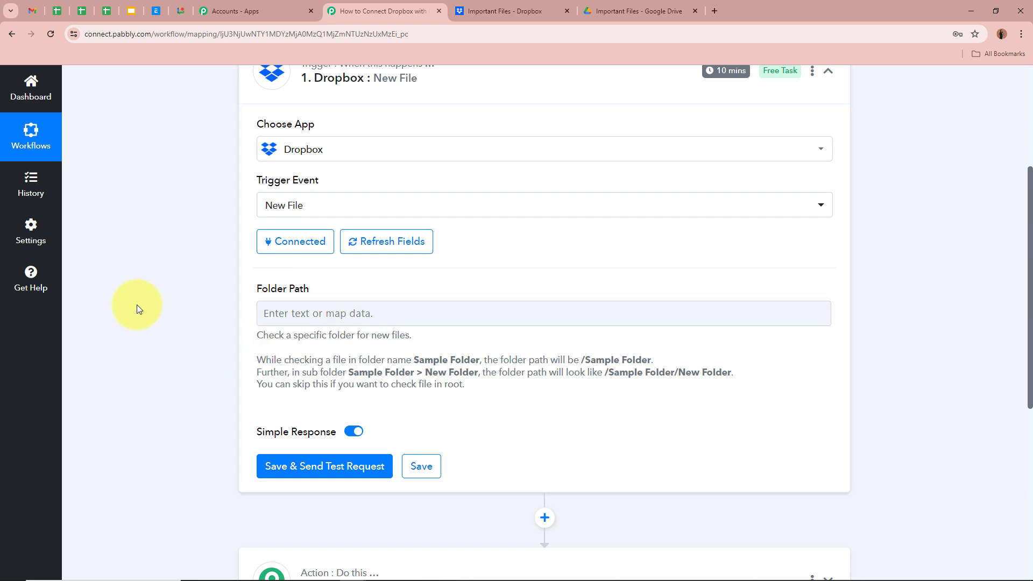
drag(265, 358, 532, 398)
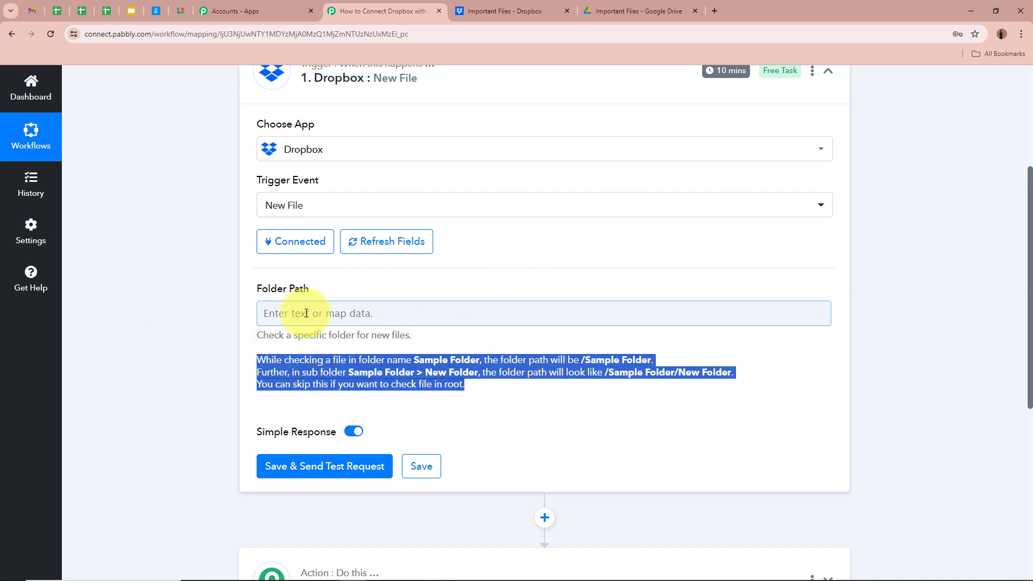
click(173, 312)
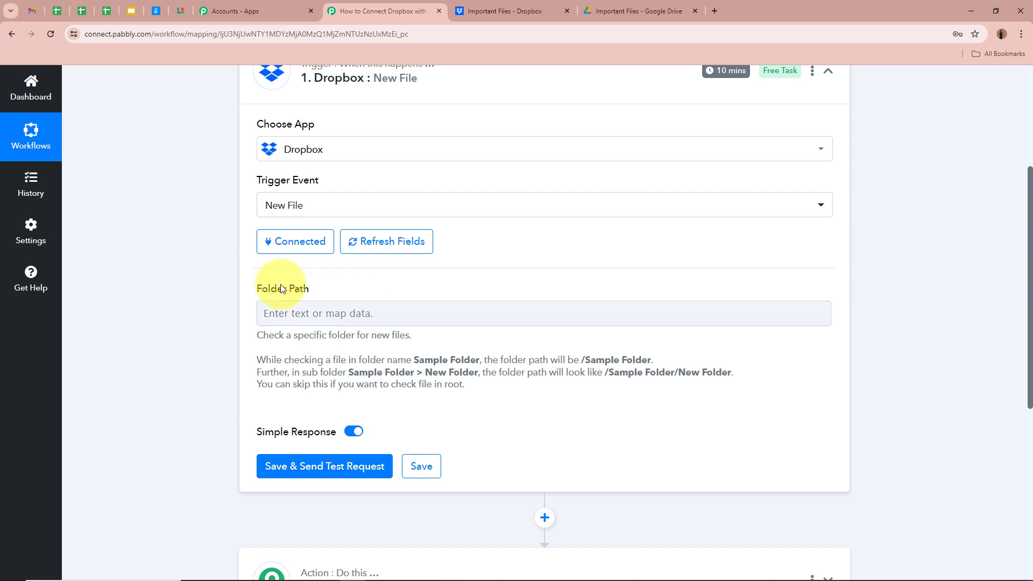
click(505, 10)
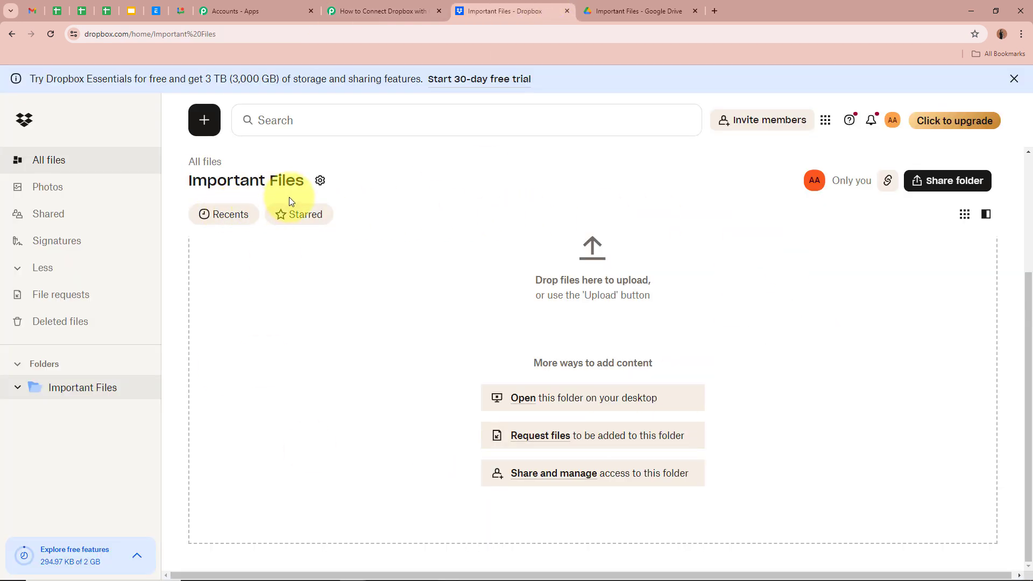
click(383, 10)
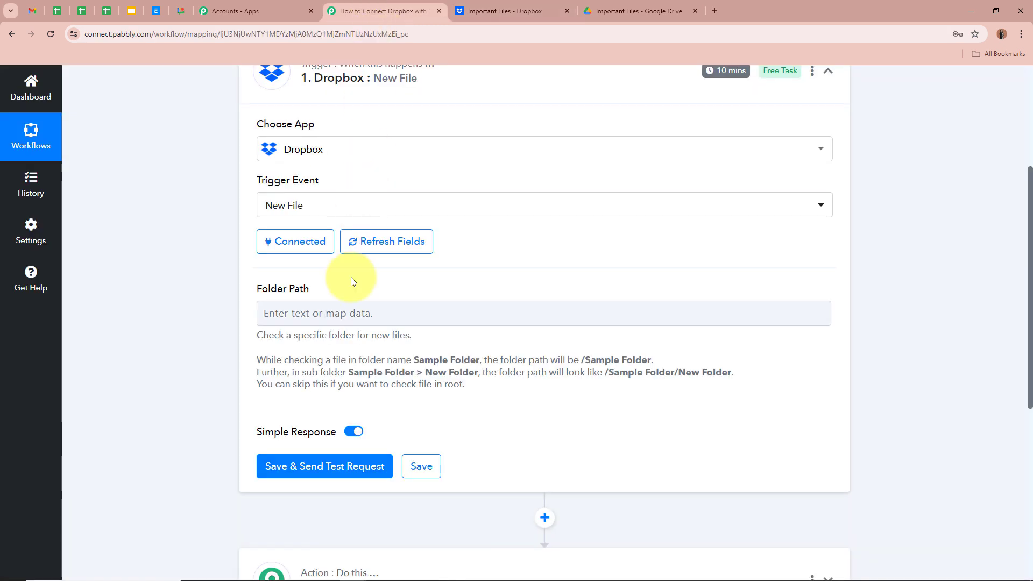
Enter /Important Files as the folder path, matching the /Sample Folder/New Folder example format.
click(341, 320)
text(/)
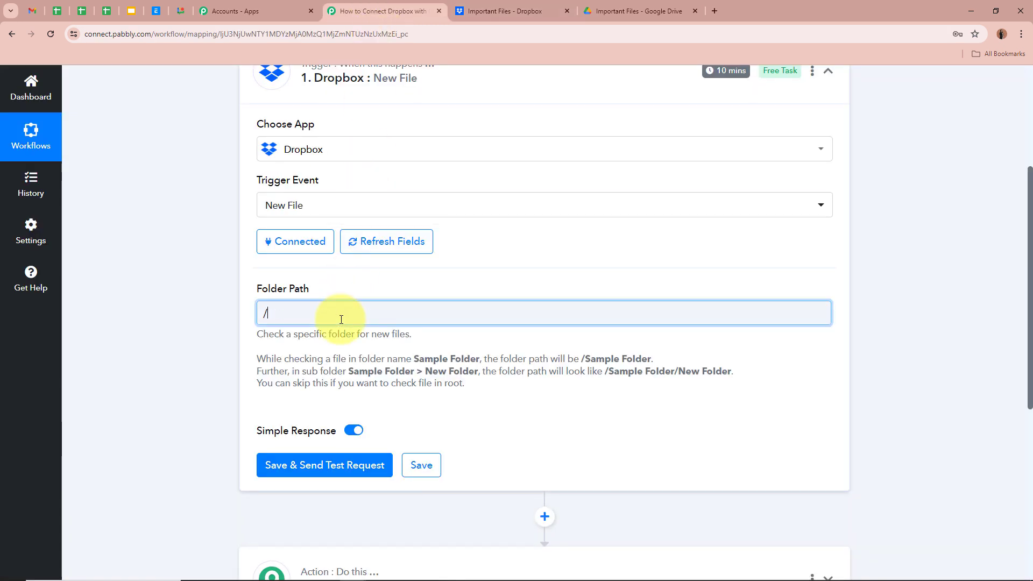
text(Important Files)
click(153, 324)
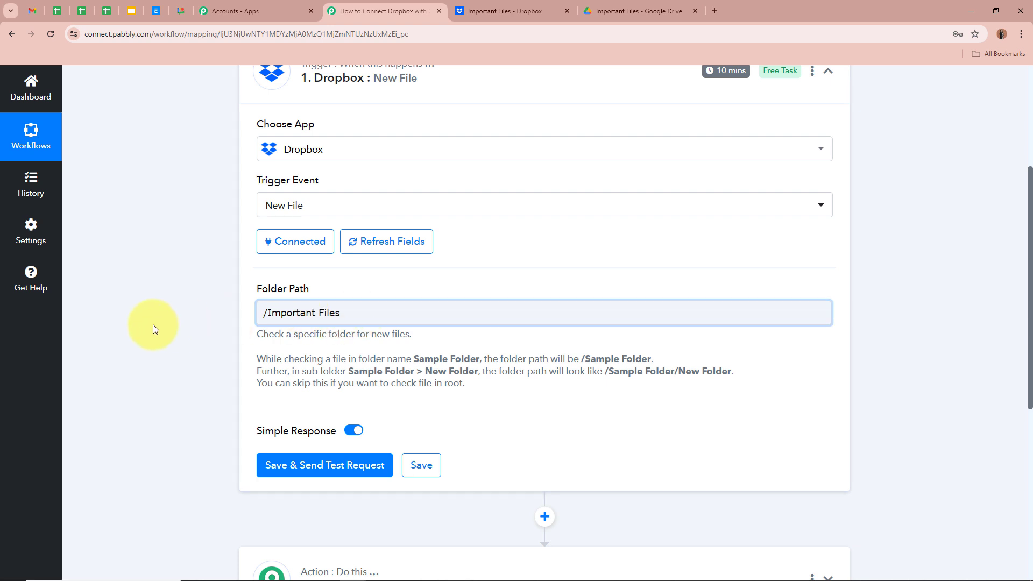
drag(240, 352, 483, 359)
click(416, 362)
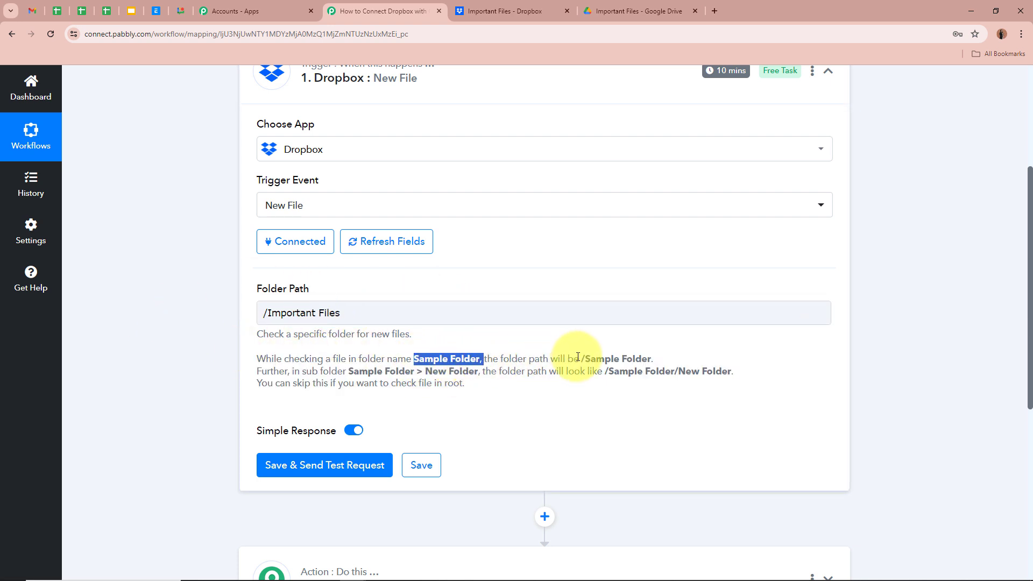
drag(582, 359, 653, 361)
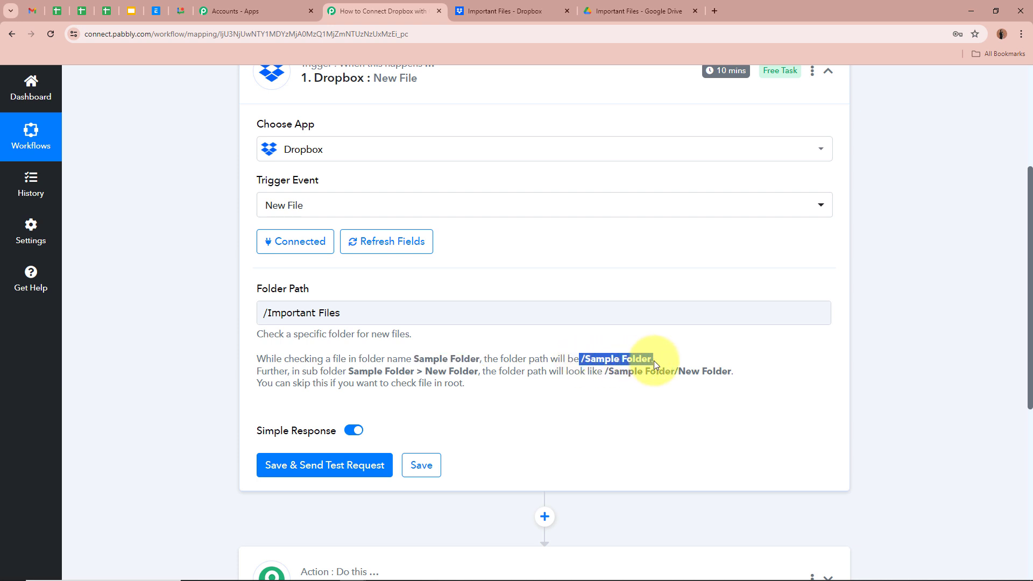
click(173, 326)
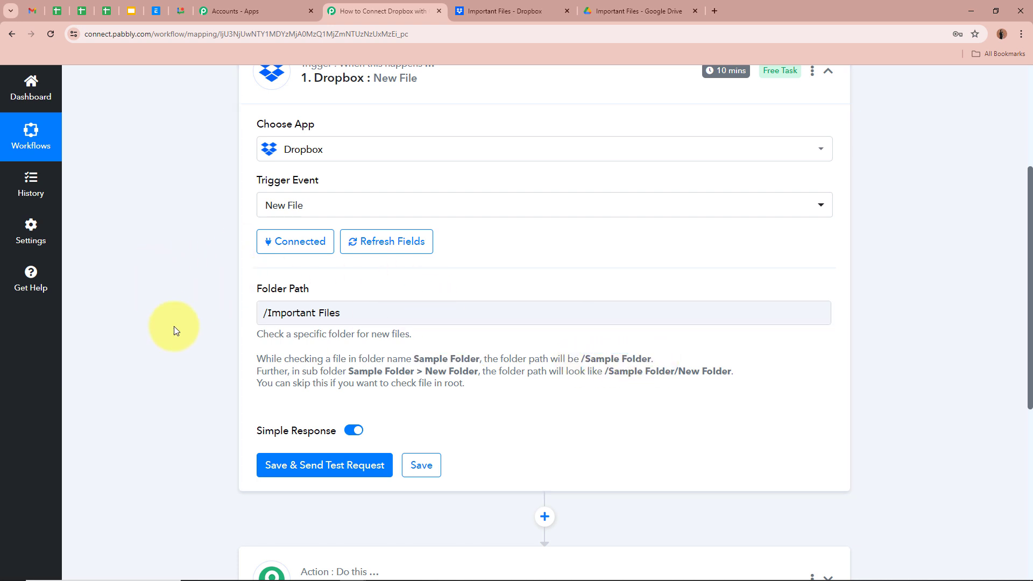
drag(352, 371, 457, 370)
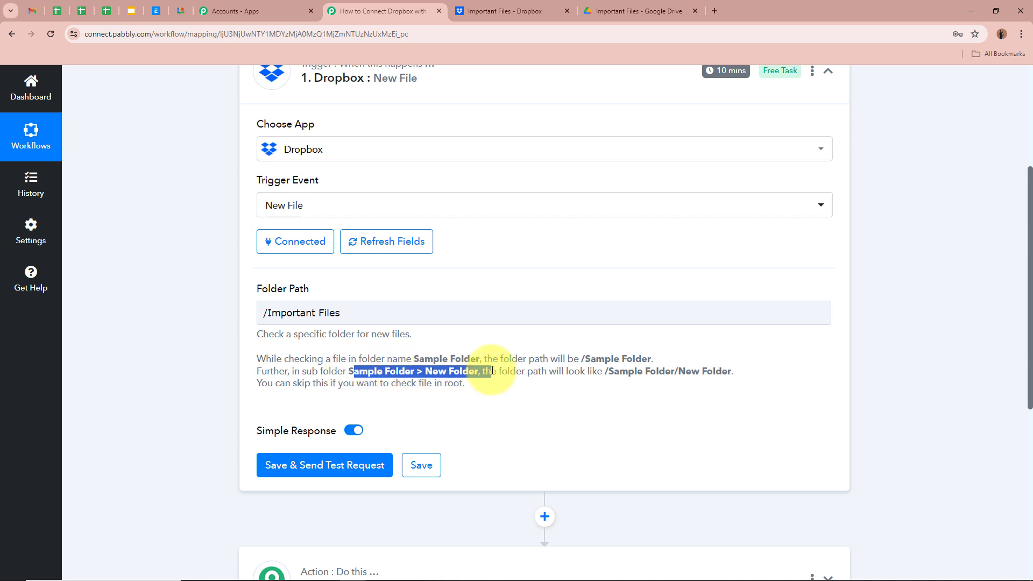
drag(604, 372, 744, 376)
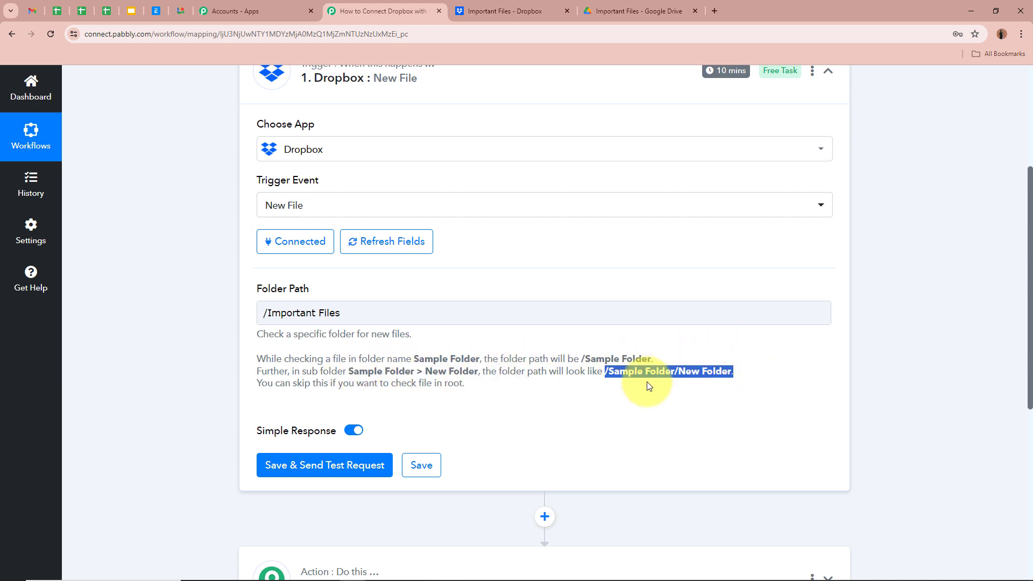
click(733, 372)
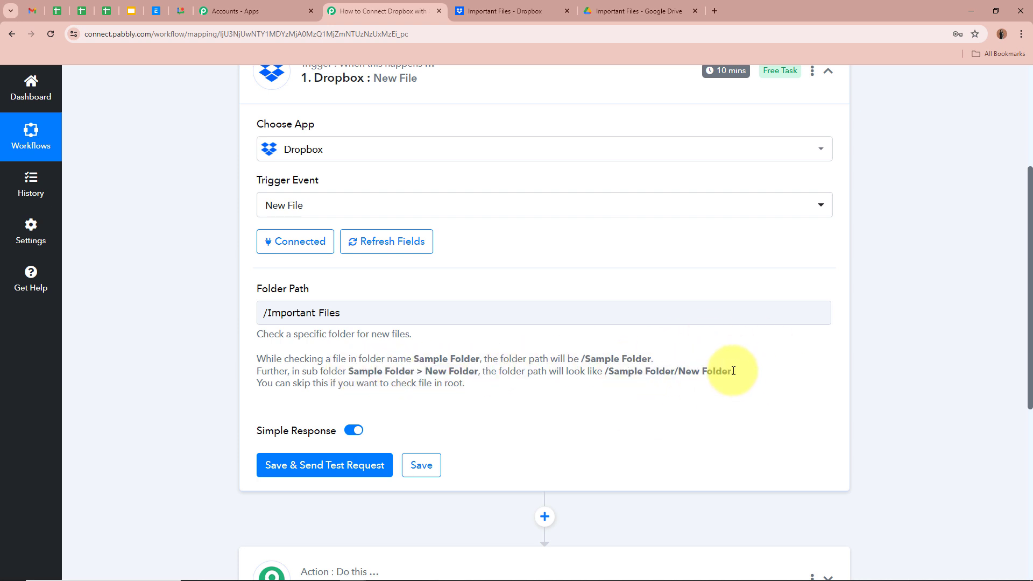
Recheck the empty Important Files folder in Dropbox and scroll through the trigger form.
click(501, 11)
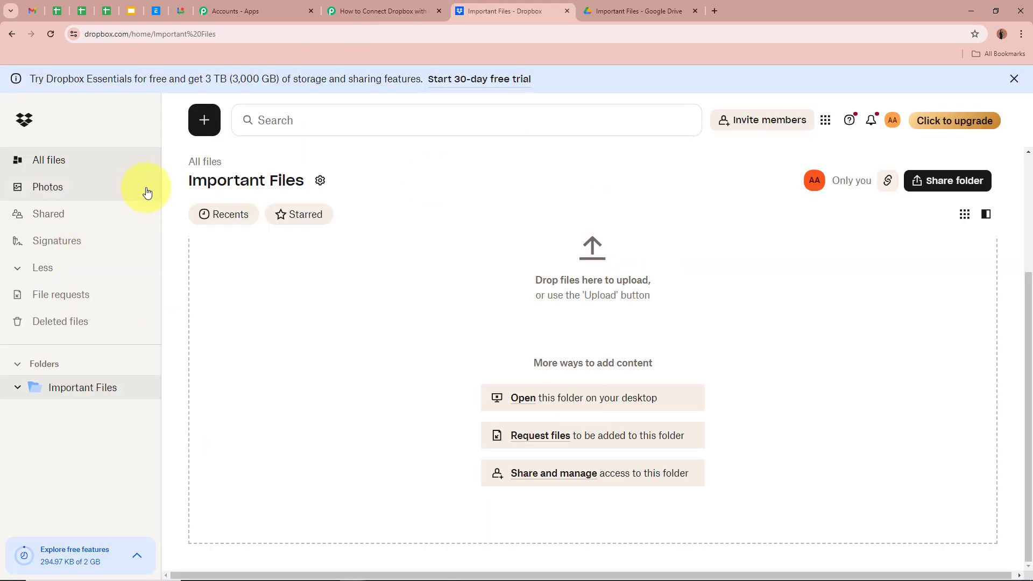
click(355, 11)
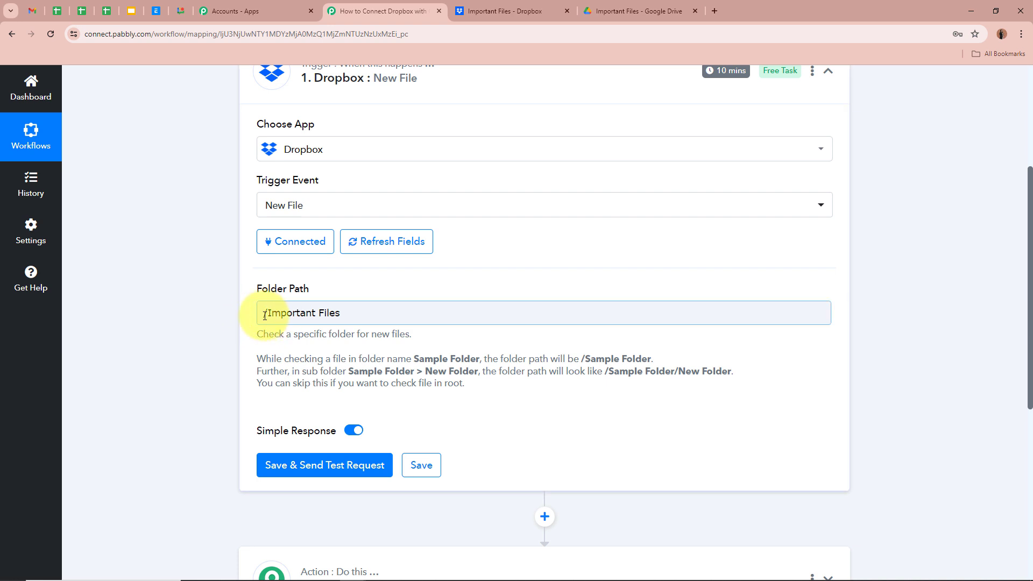
scroll(183, 343, down, 1)
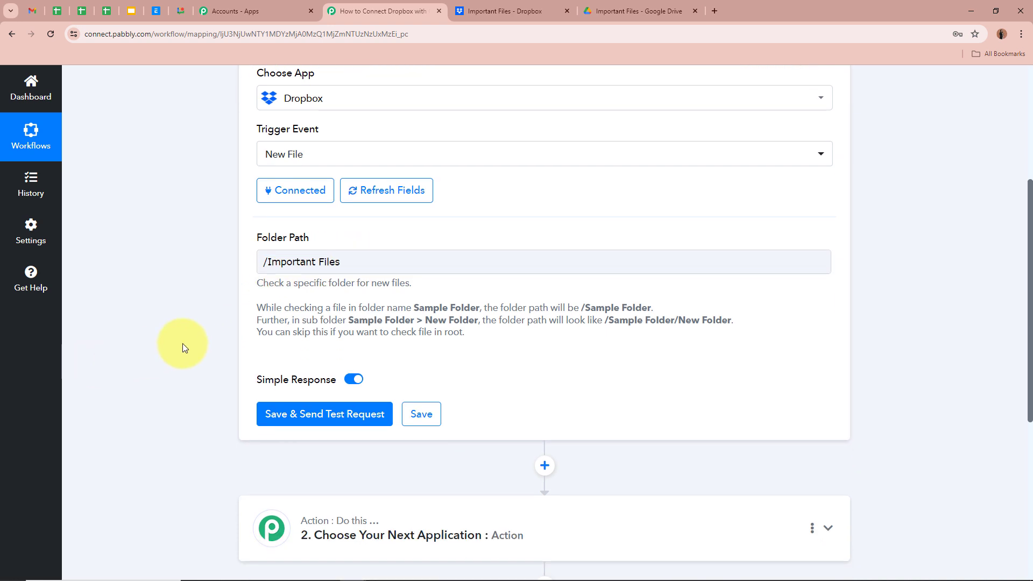
scroll(194, 399, down, 1)
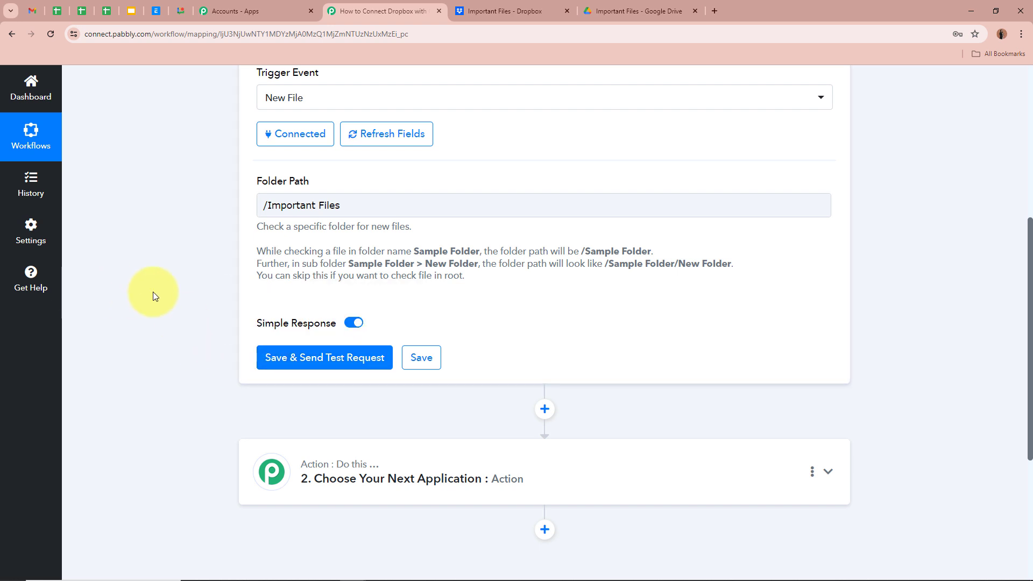
click(500, 11)
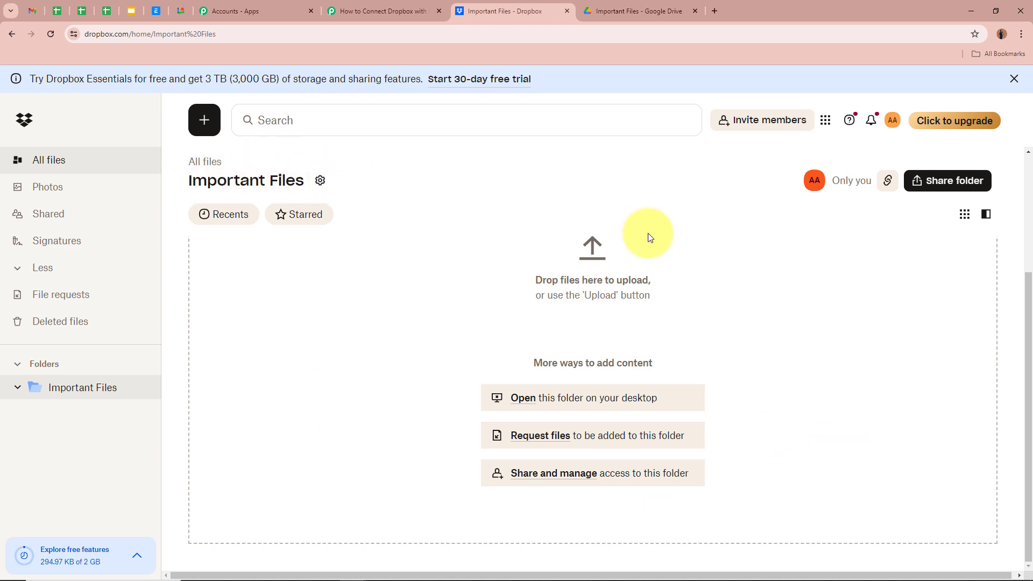
Upload the file Test Account_ Report Card into Dropbox's Important Files folder.
scroll(659, 313, up, 3)
click(318, 162)
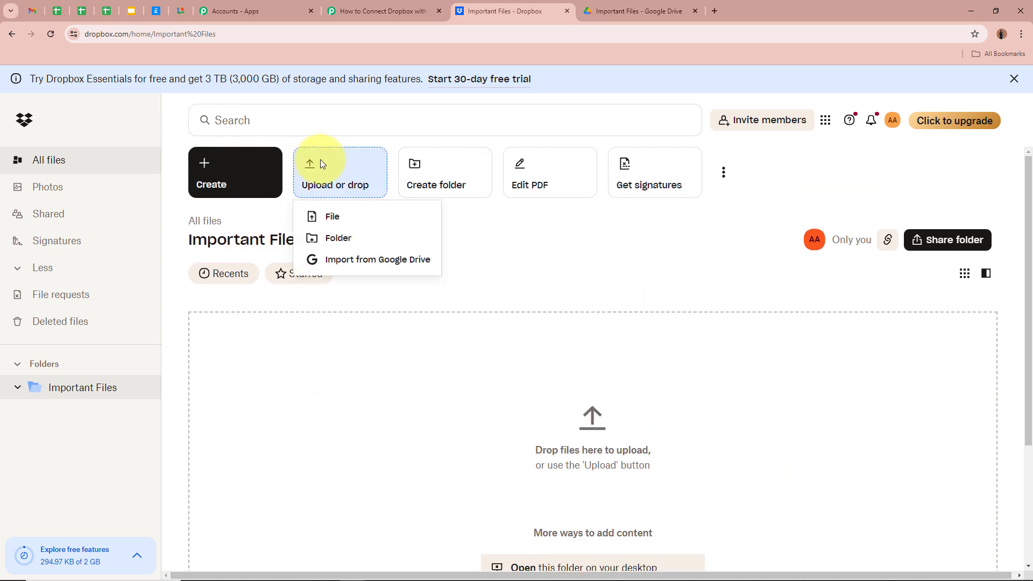
click(333, 216)
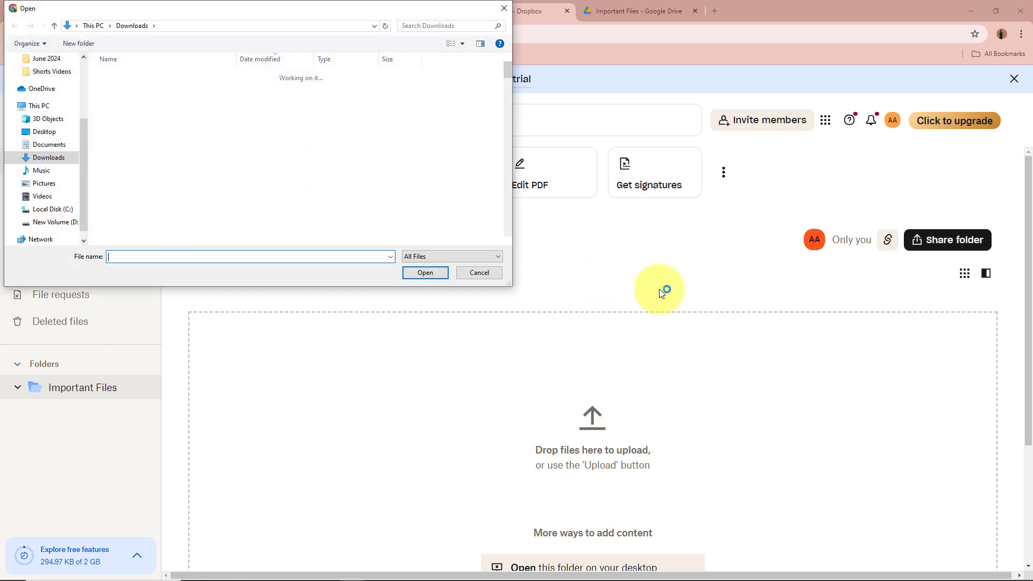
click(237, 178)
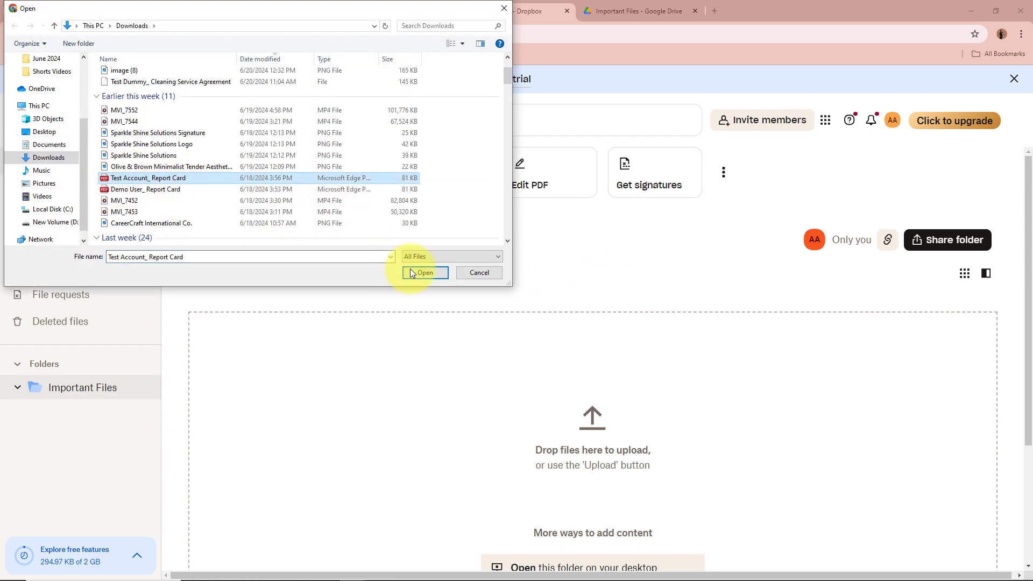
click(430, 273)
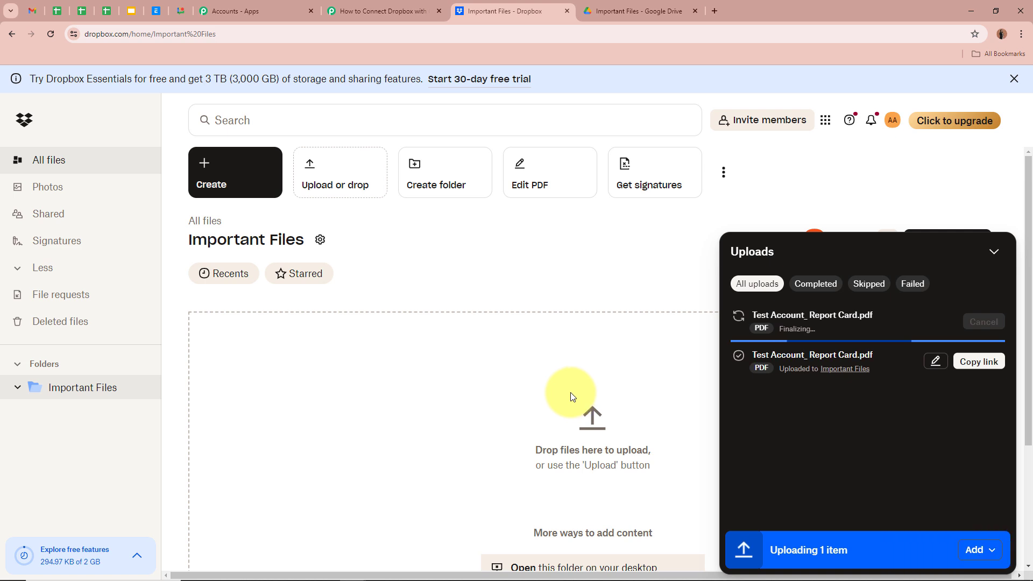
scroll(334, 290, down, 4)
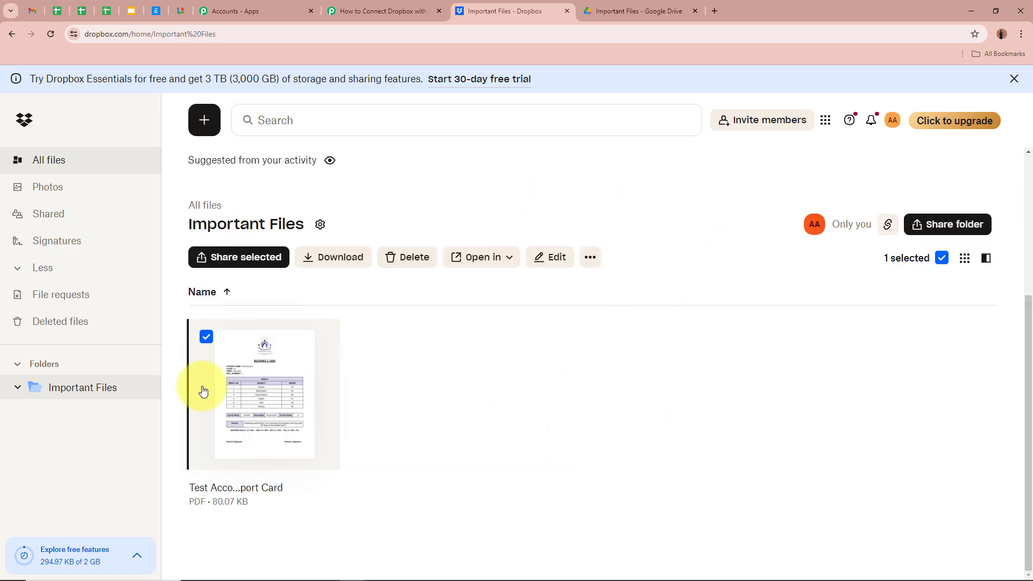
click(783, 418)
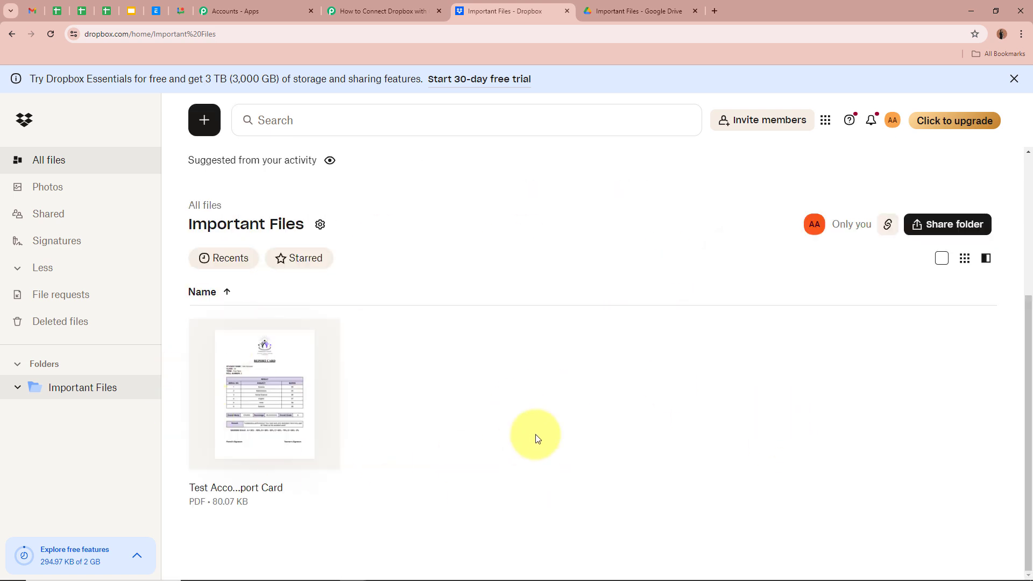
Preview the report card PDF in the full viewer, then close it.
click(254, 422)
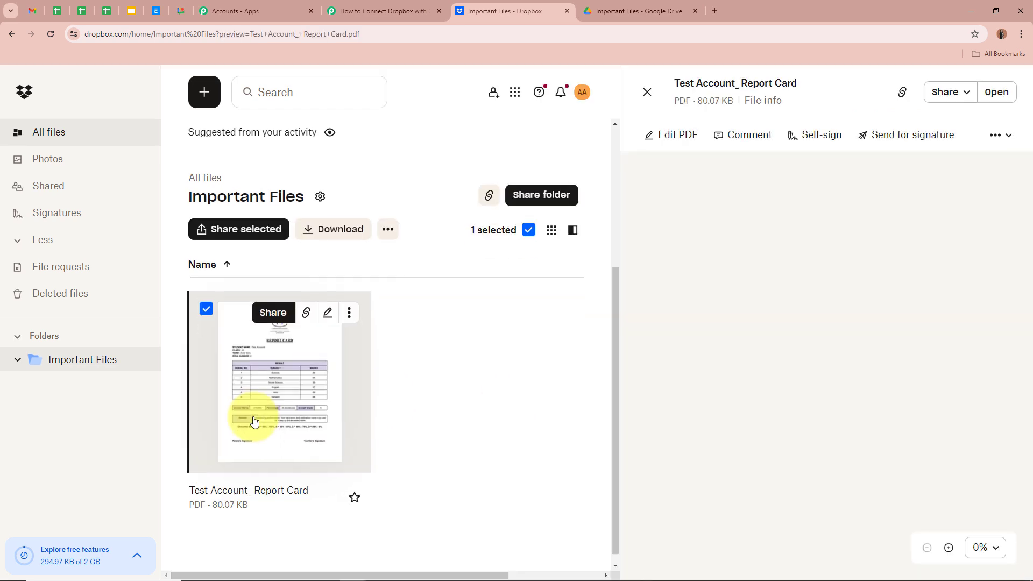
click(254, 422)
scroll(553, 363, down, 3)
scroll(553, 363, up, 3)
scroll(729, 394, up, 5)
scroll(730, 395, down, 10)
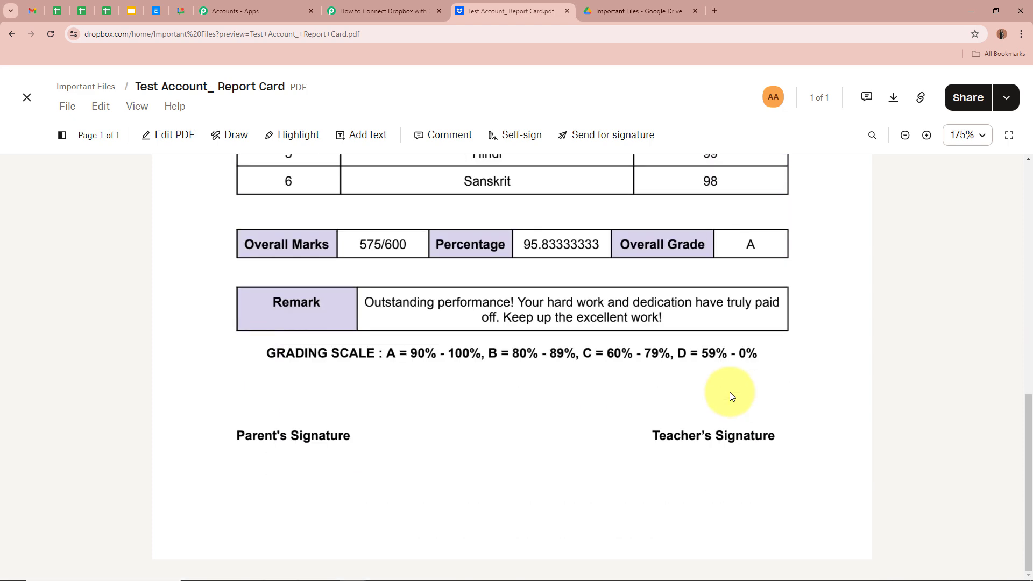
click(25, 99)
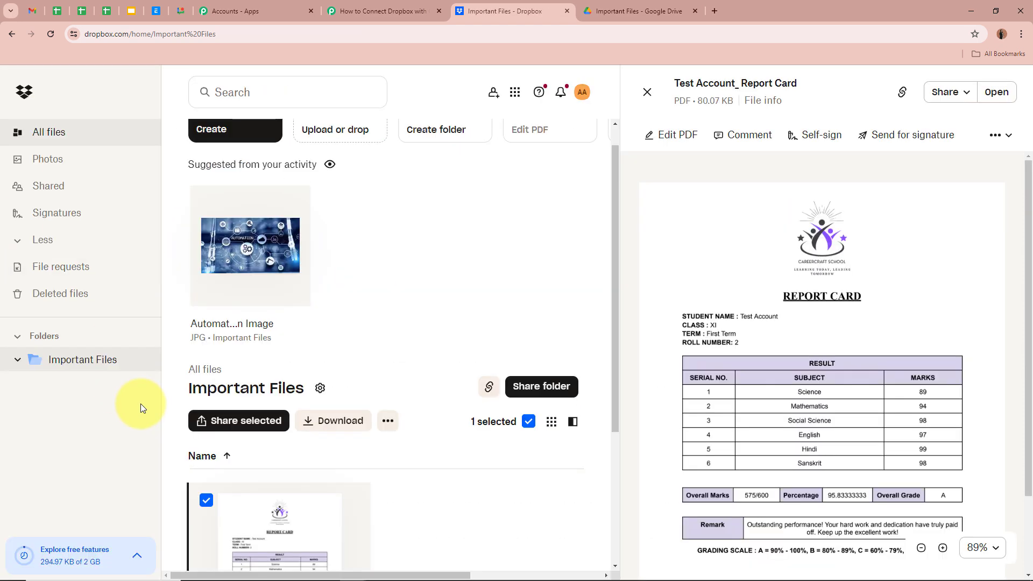
scroll(520, 369, down, 3)
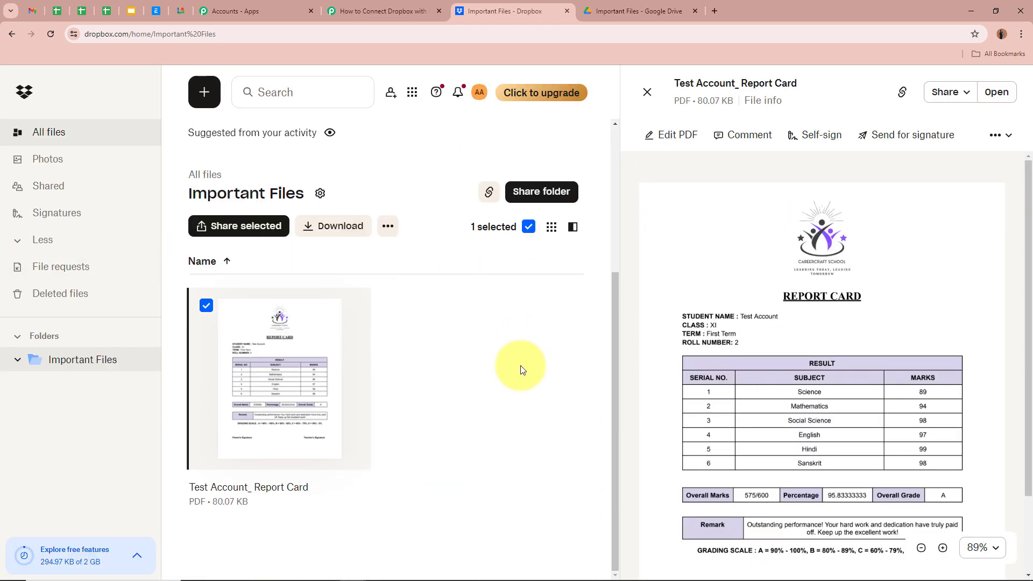
click(385, 8)
click(271, 367)
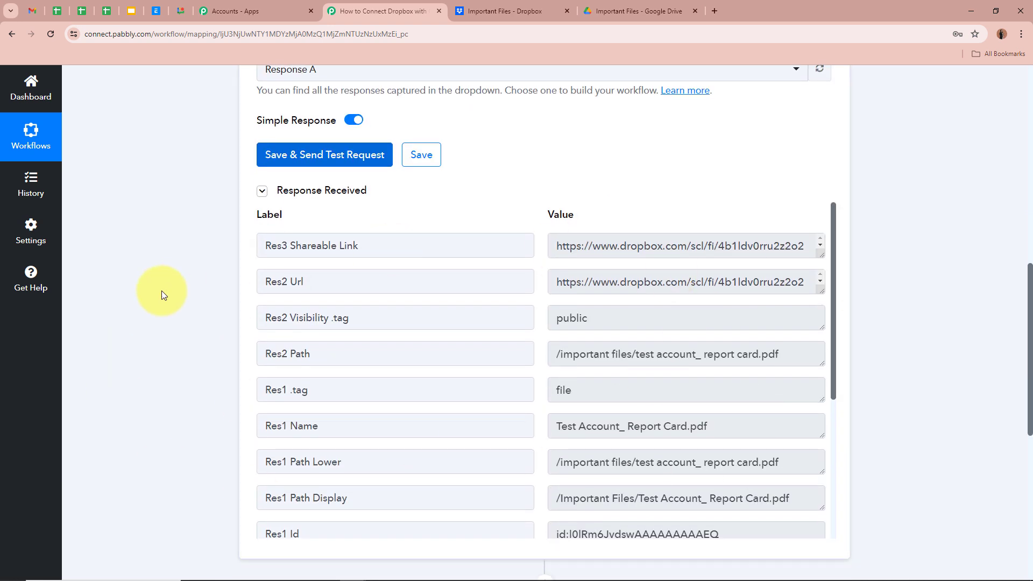
scroll(162, 290, down, 1)
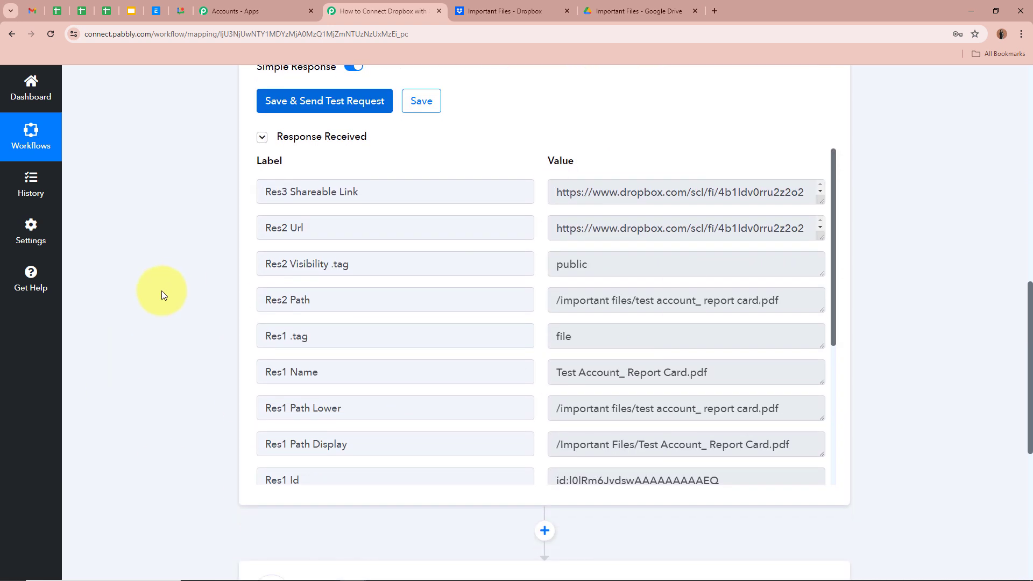
mouse_move(831, 263)
mouse_down()
mouse_move(832, 437)
mouse_move(825, 251)
mouse_up()
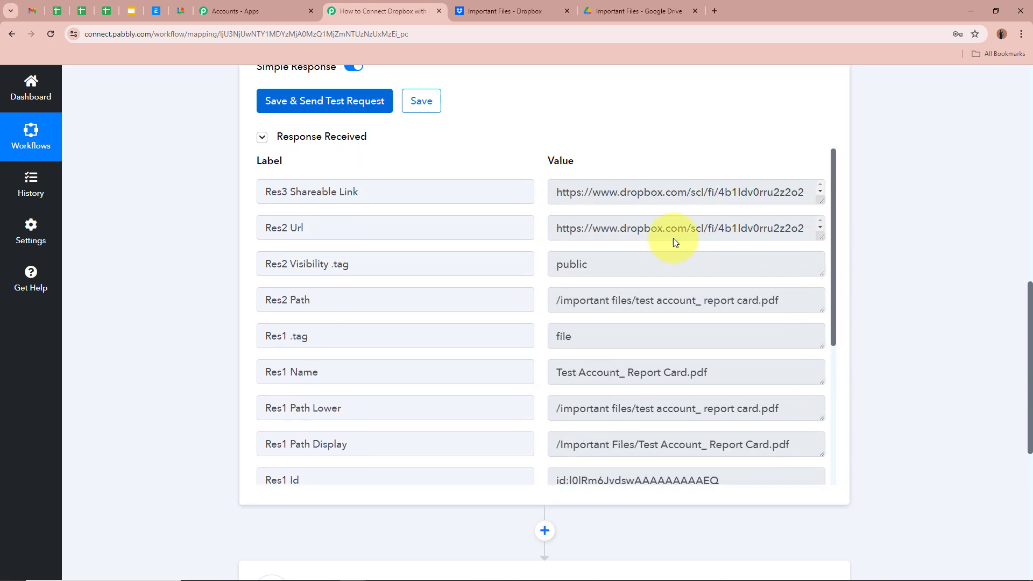
drag(821, 201, 822, 291)
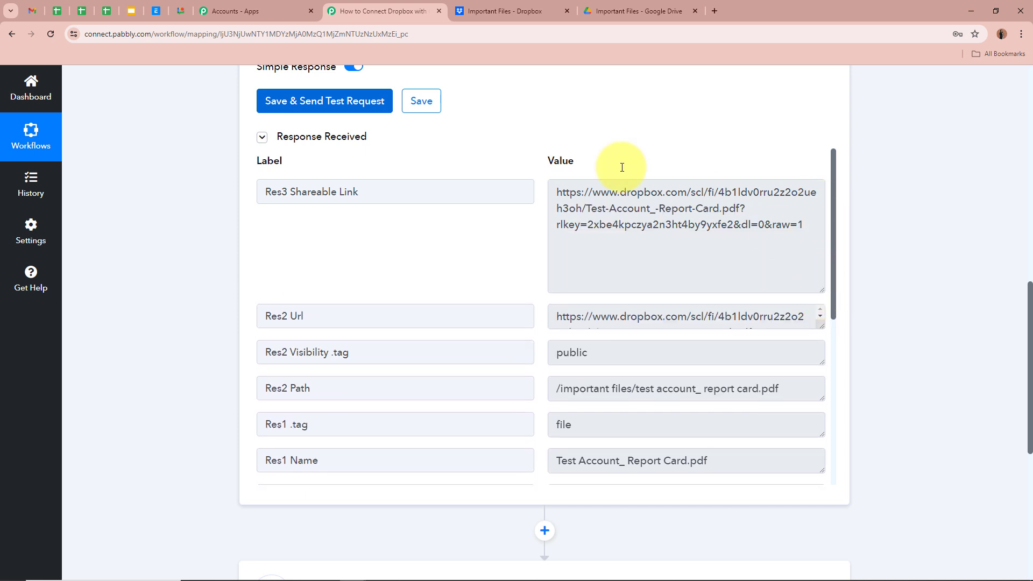
drag(553, 184, 853, 247)
click(885, 272)
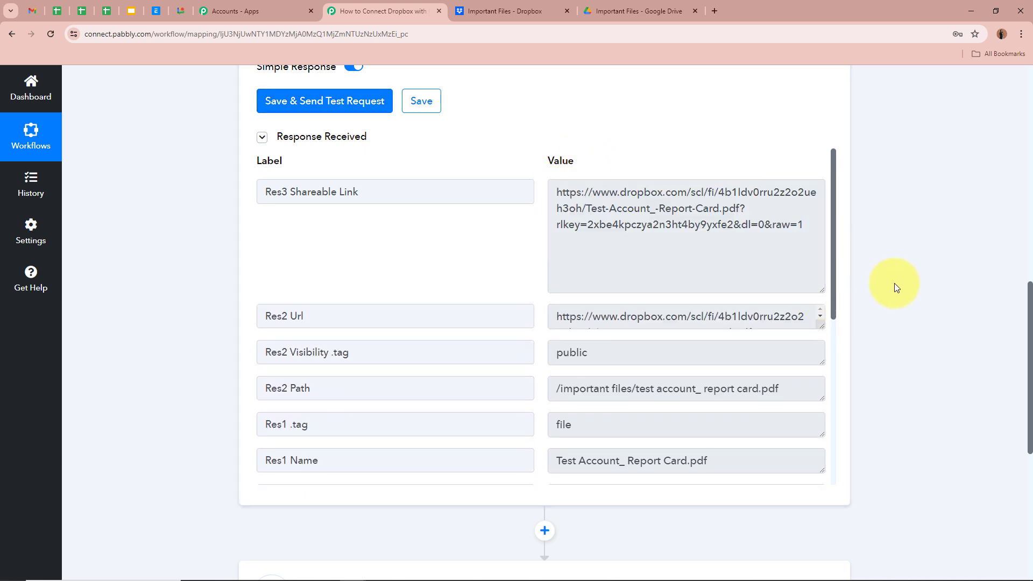
scroll(895, 288, down, 2)
scroll(380, 289, down, 1)
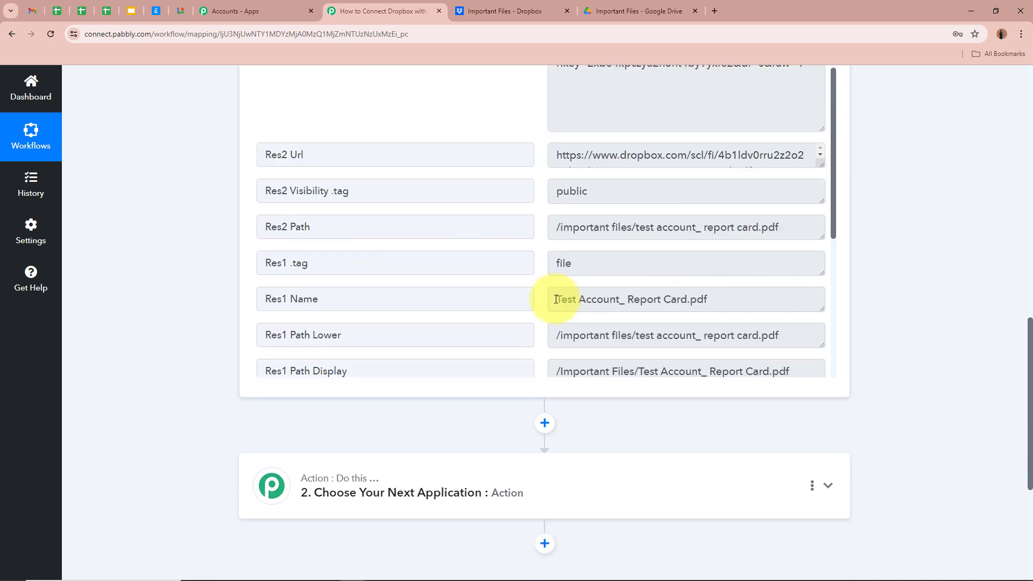
drag(555, 299, 841, 304)
click(665, 301)
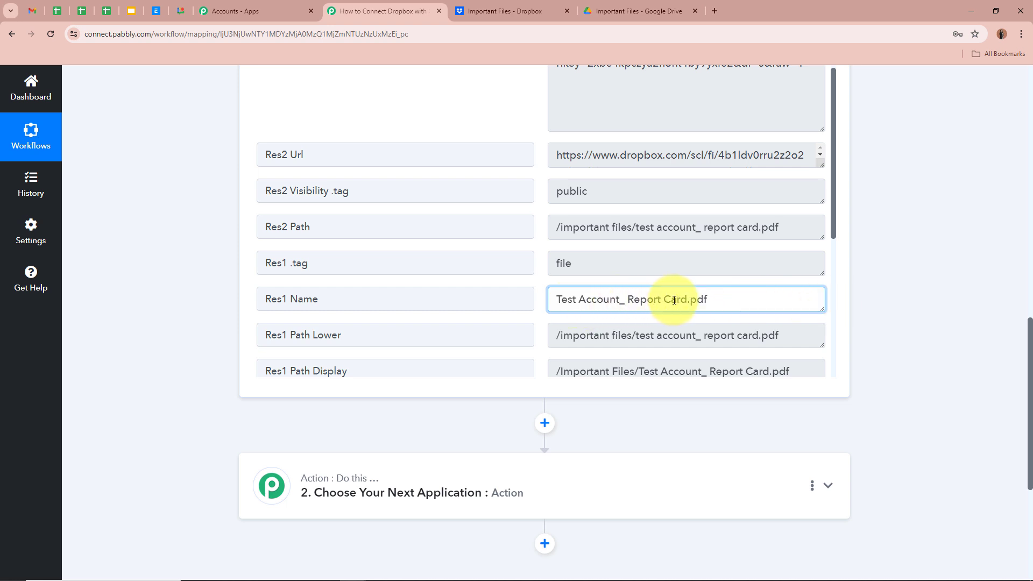
click(519, 11)
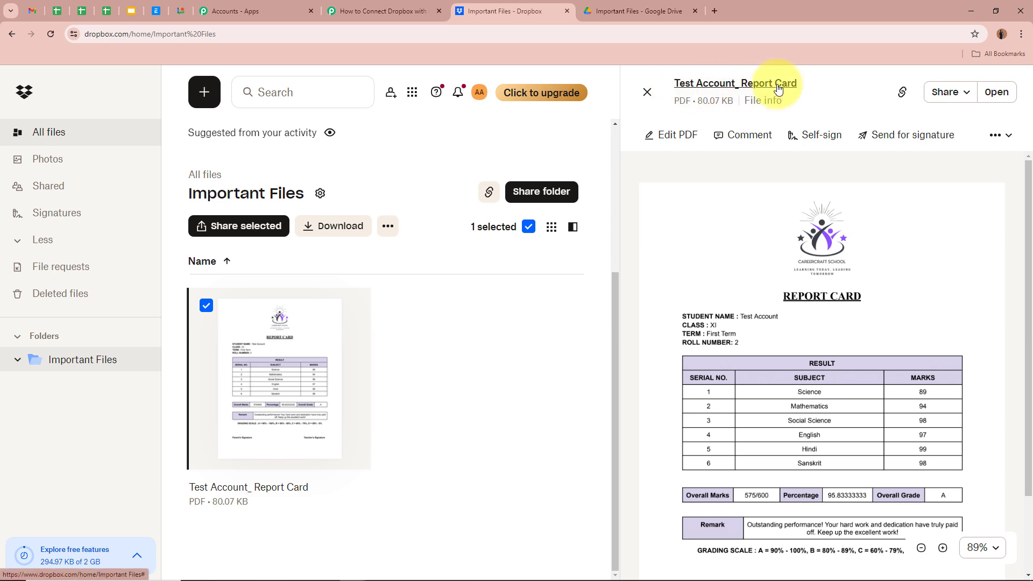
click(379, 11)
key(ctrl+a)
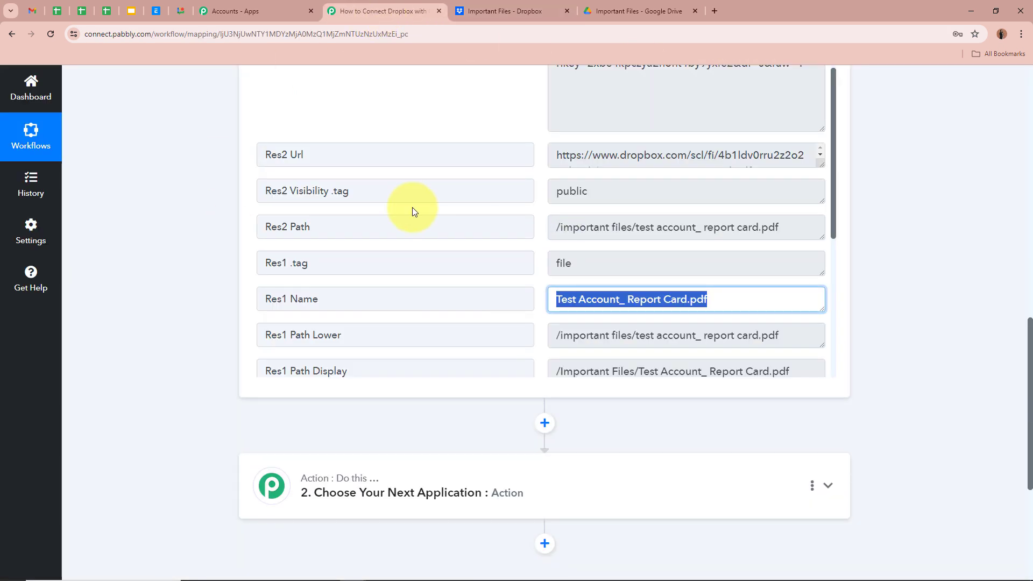
click(883, 282)
scroll(880, 334, up, 3)
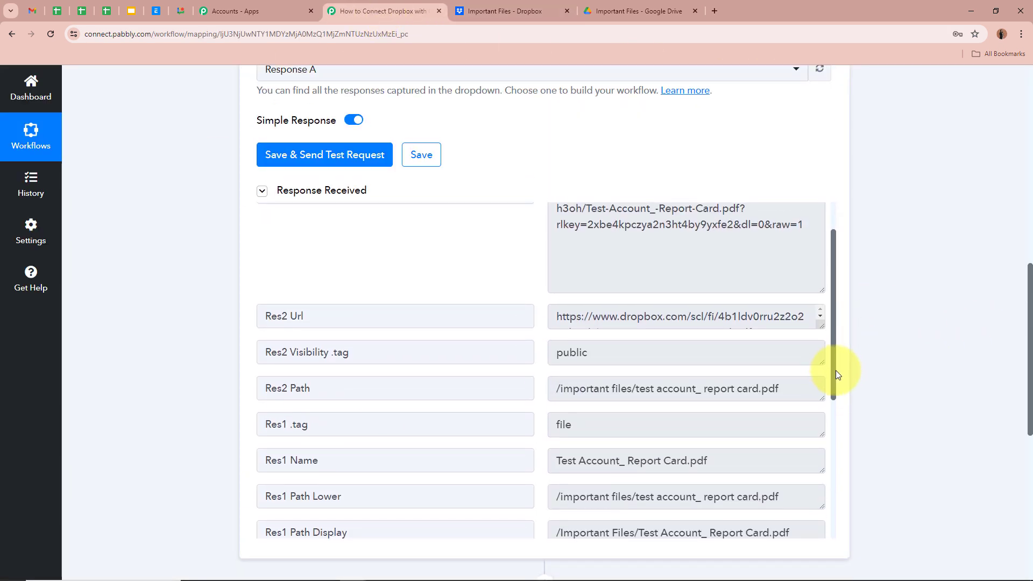
scroll(835, 371, up, 2)
click(820, 339)
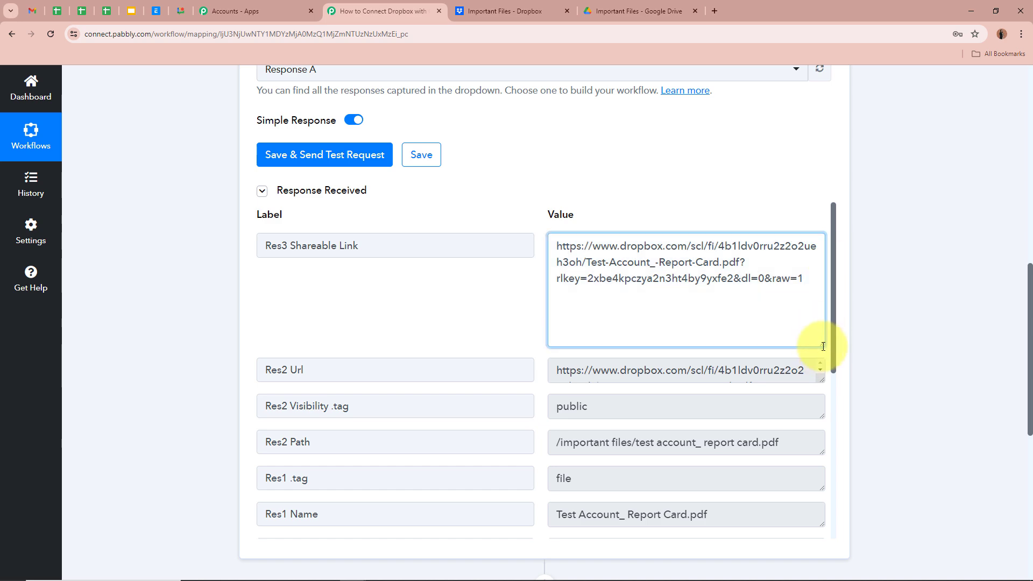
drag(823, 346, 822, 259)
scroll(860, 259, up, 10)
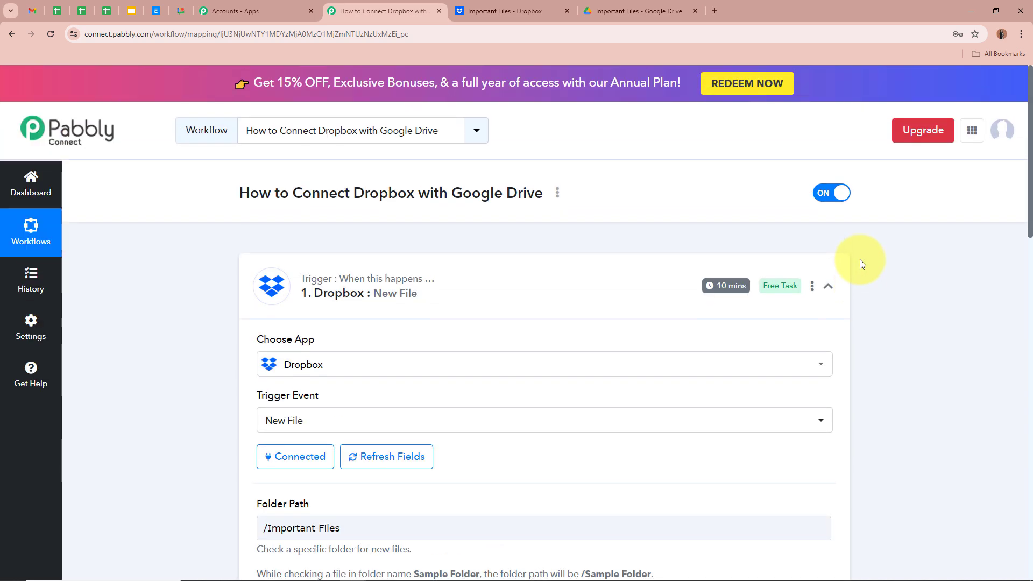
Collapse the Dropbox New File trigger card and scroll down to the action step.
click(828, 286)
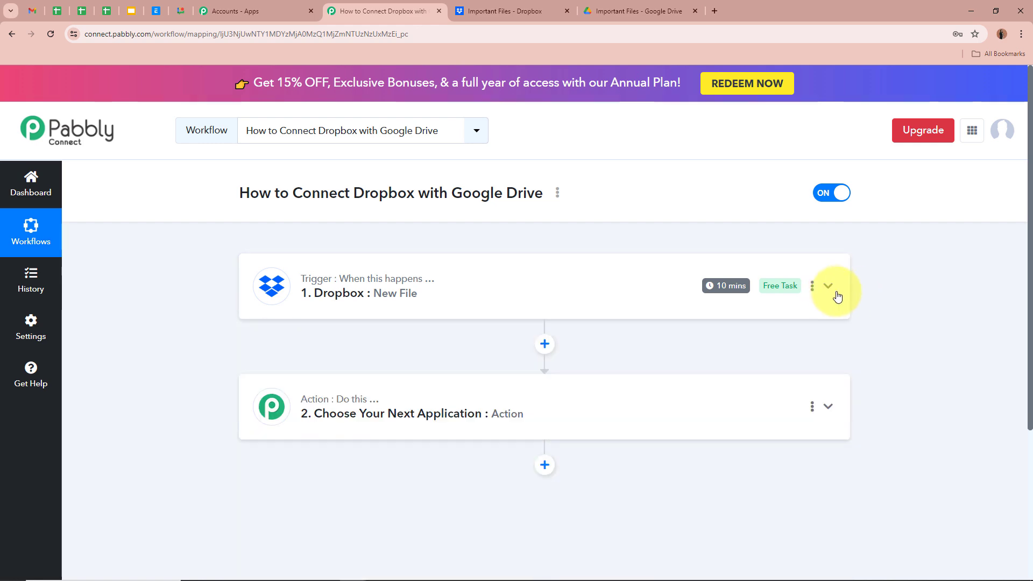
click(833, 290)
scroll(833, 290, down, 10)
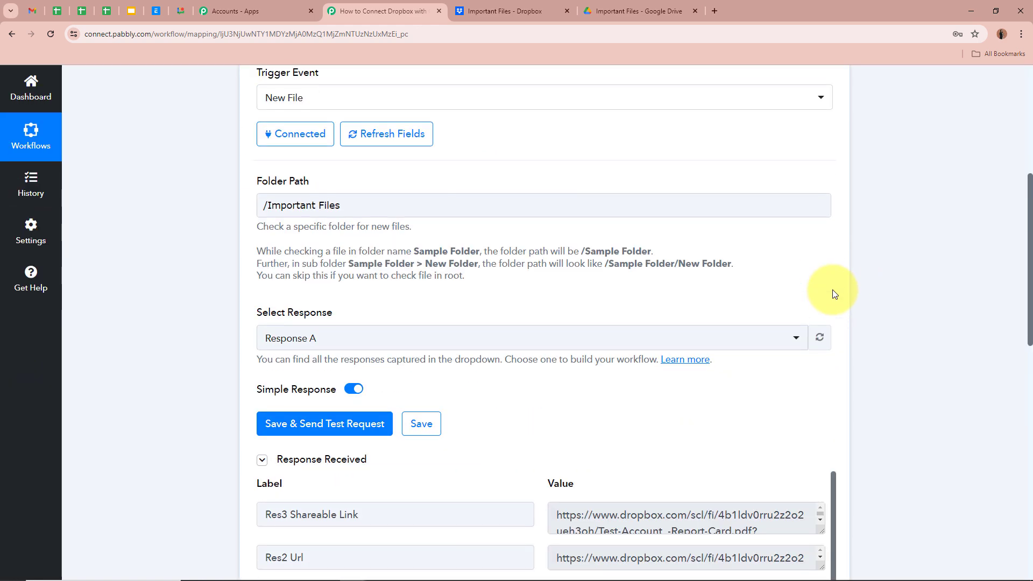
scroll(963, 376, up, 10)
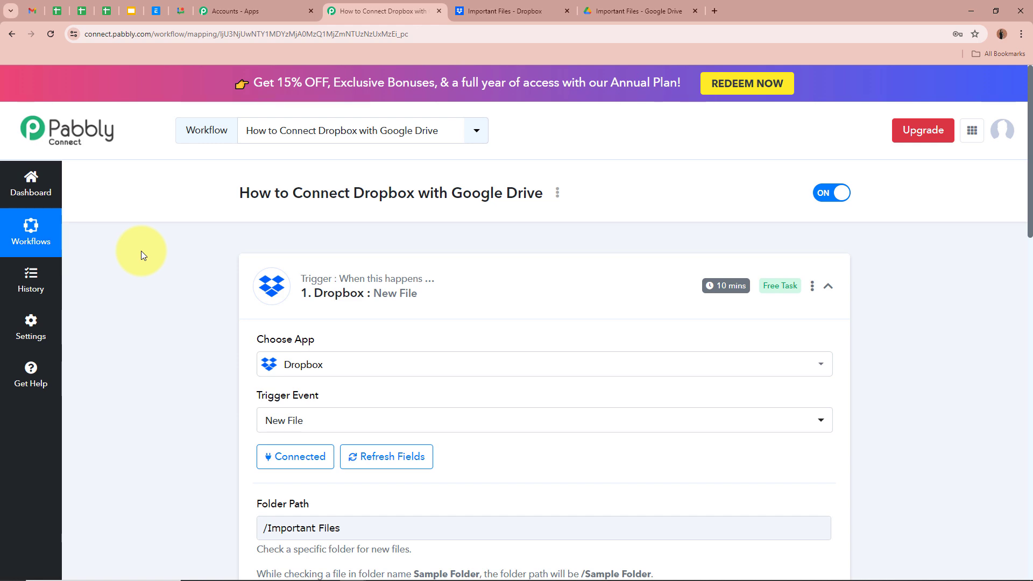
scroll(141, 251, down, 9)
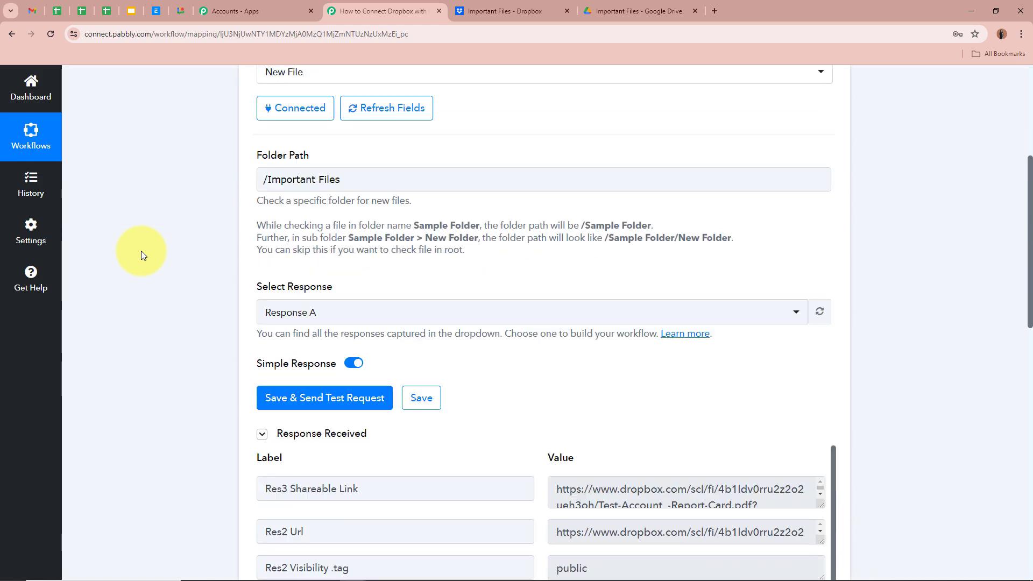
scroll(170, 324, up, 9)
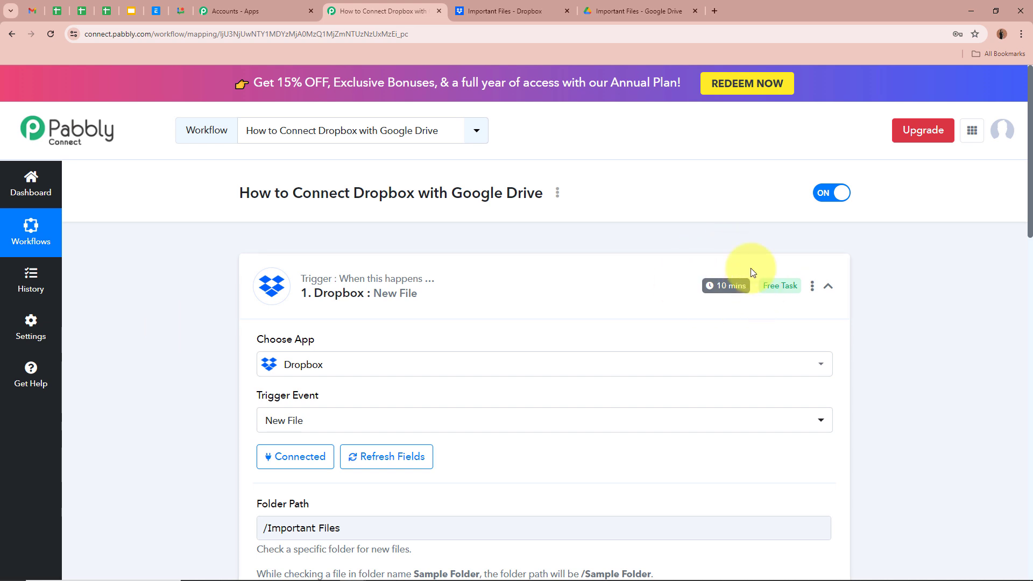
click(680, 293)
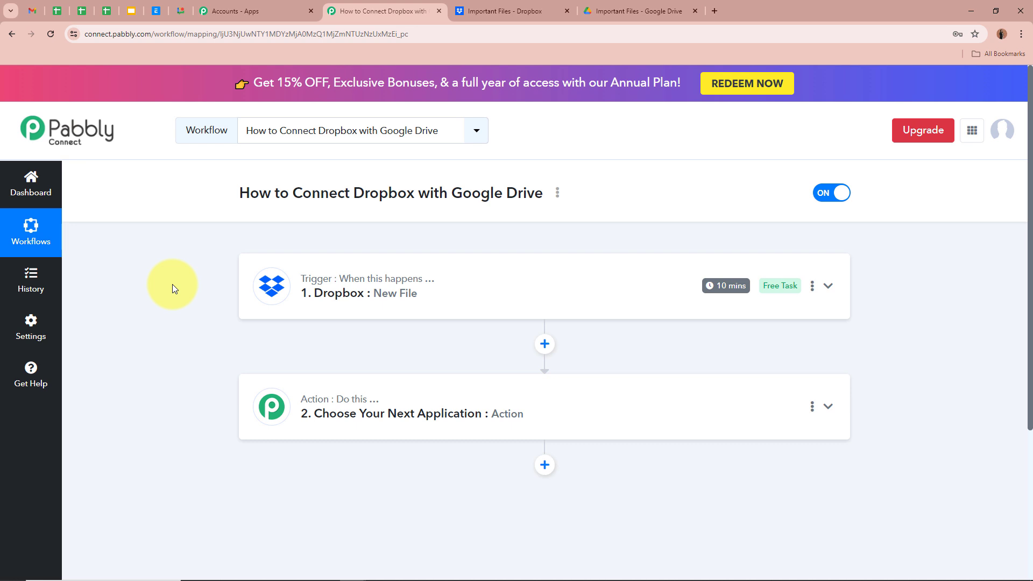
scroll(438, 284, down, 2)
Search 'Googl' and choose Google Drive as the action app.
click(814, 300)
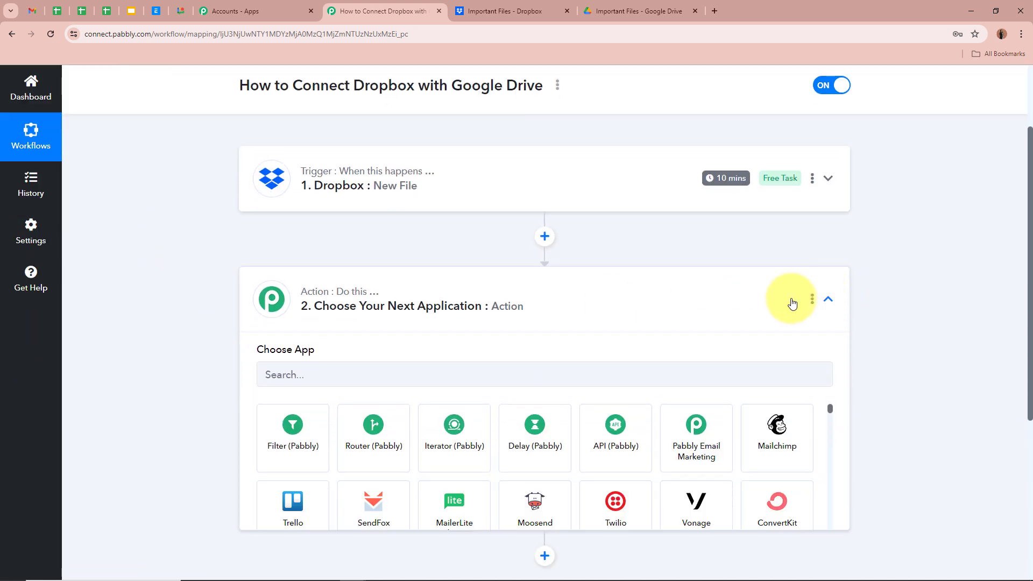
click(320, 292)
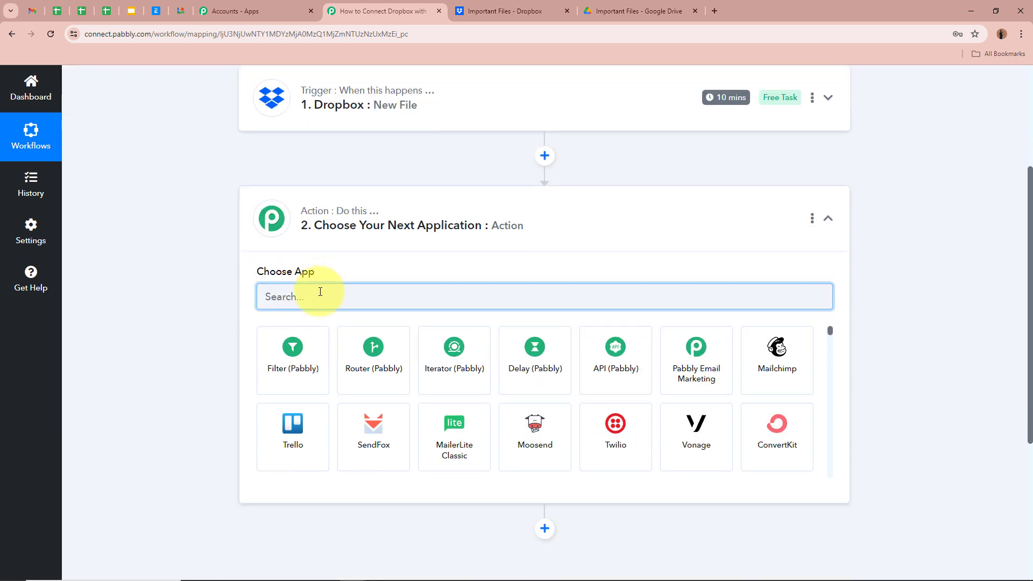
text(Google)
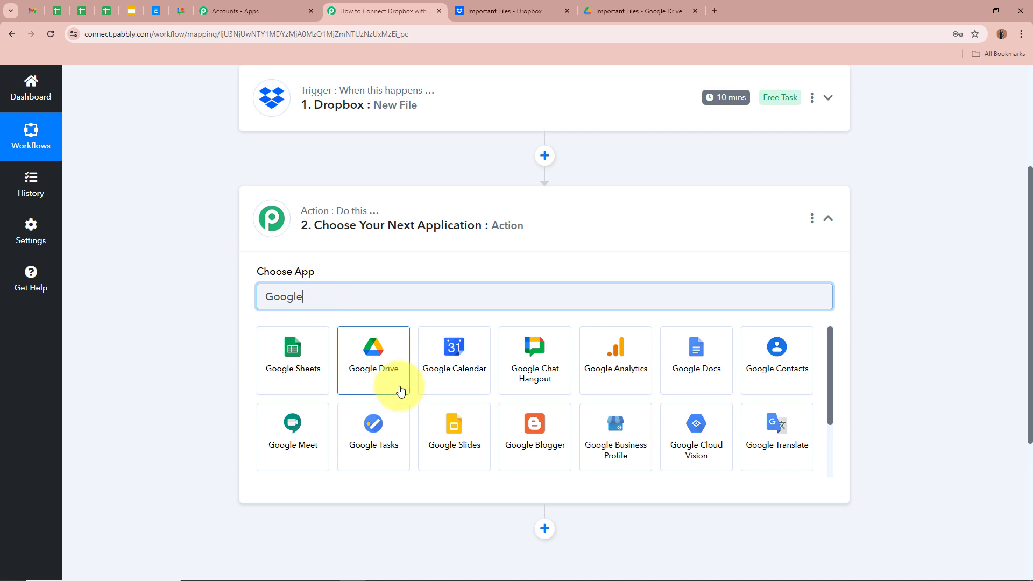
click(401, 390)
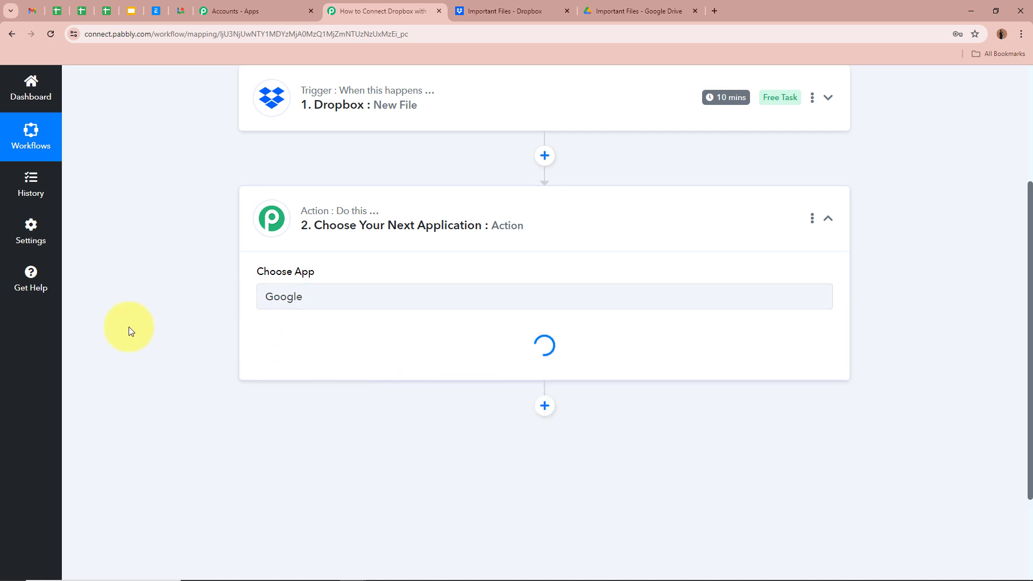
Set the action event to Upload a File and open the Google Drive connection panel.
click(353, 359)
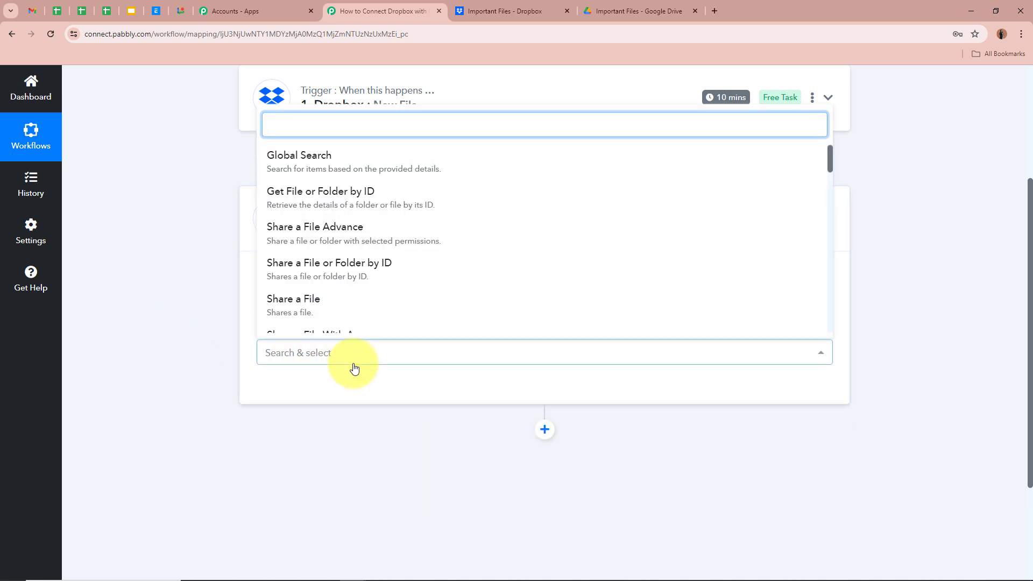
scroll(419, 266, down, 5)
scroll(418, 267, down, 3)
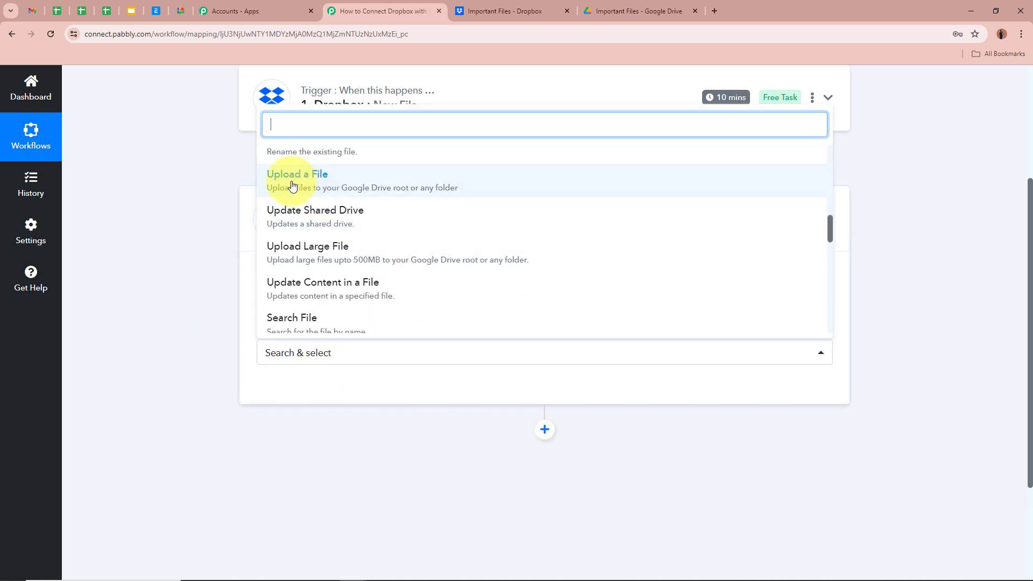
click(371, 176)
click(183, 318)
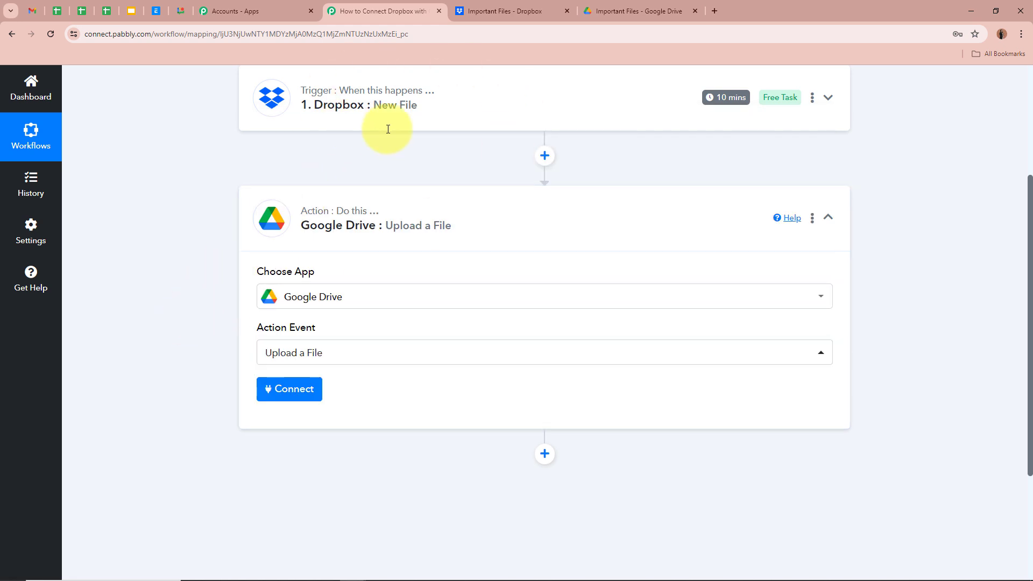
scroll(168, 280, down, 1)
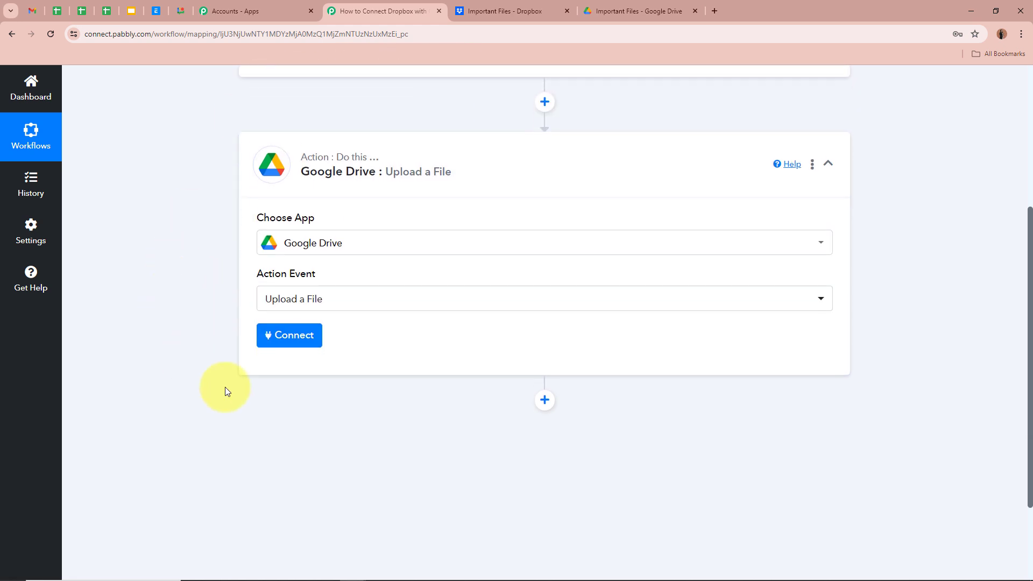
click(302, 340)
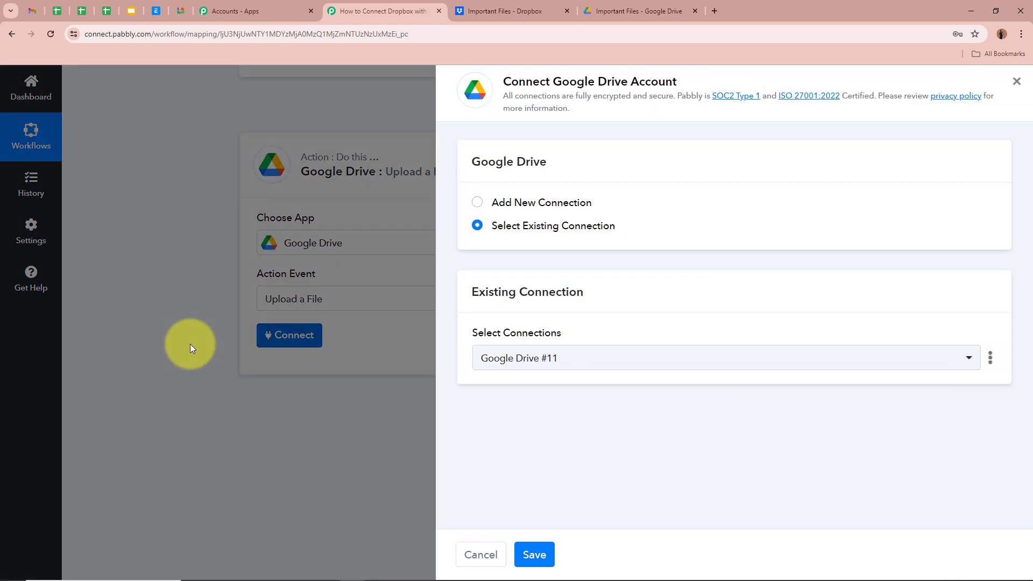
Add a new Google Drive connection by signing in with Google and allowing access.
click(477, 203)
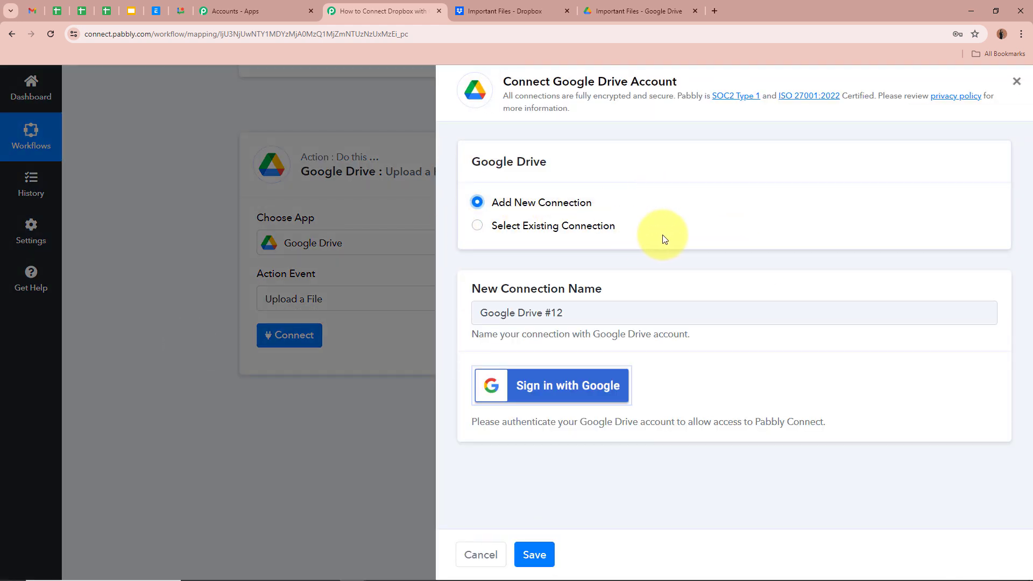
click(577, 389)
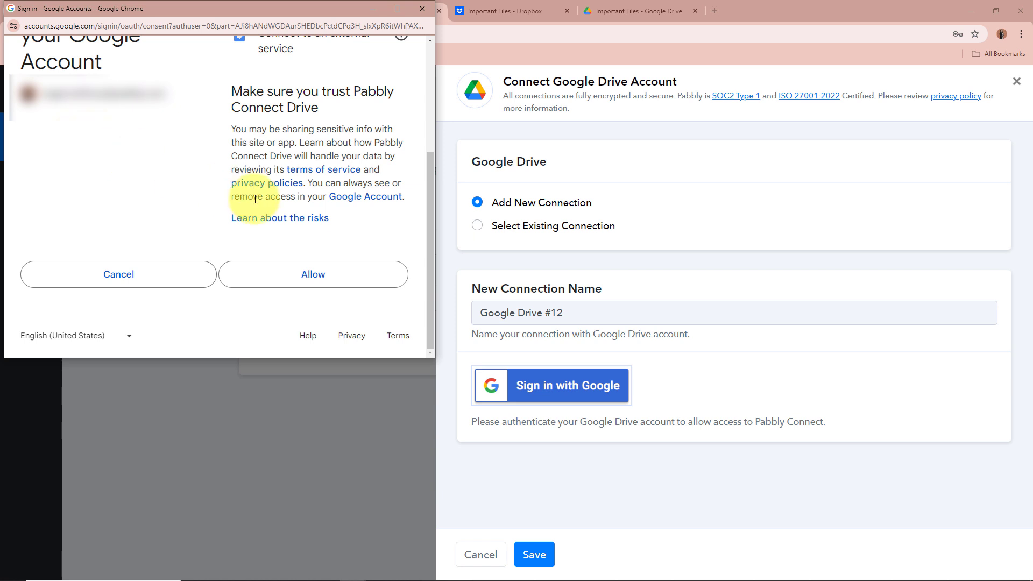
click(320, 275)
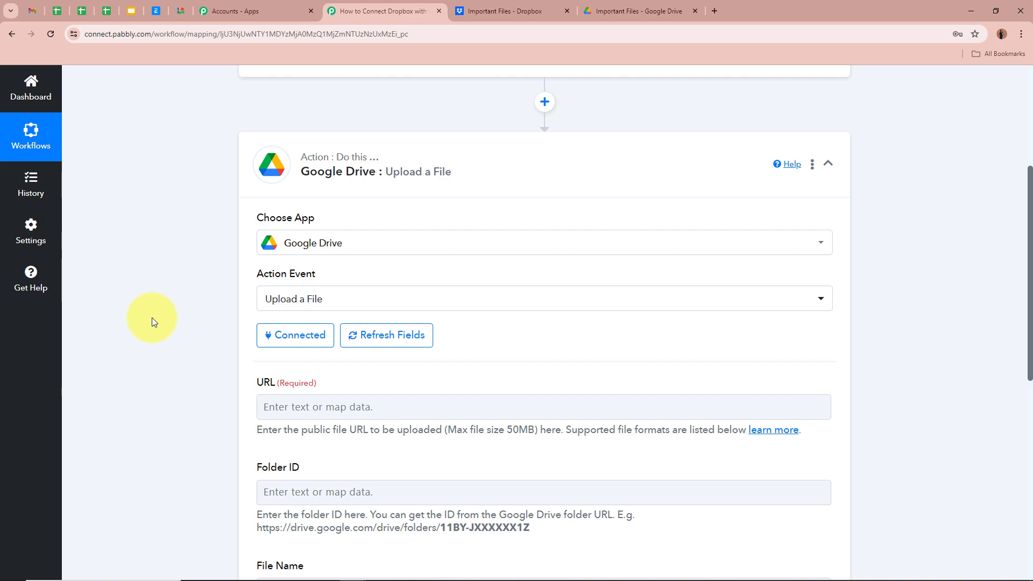
Map the URL field to 1. Dropbox: New File's Res2 Url.
scroll(151, 322, down, 3)
scroll(140, 296, up, 1)
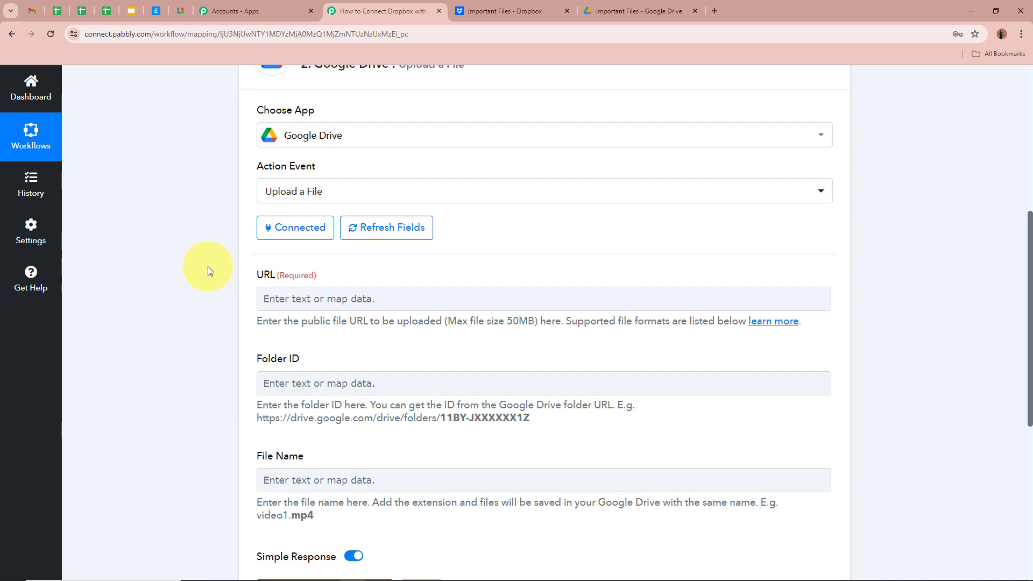
scroll(208, 266, up, 4)
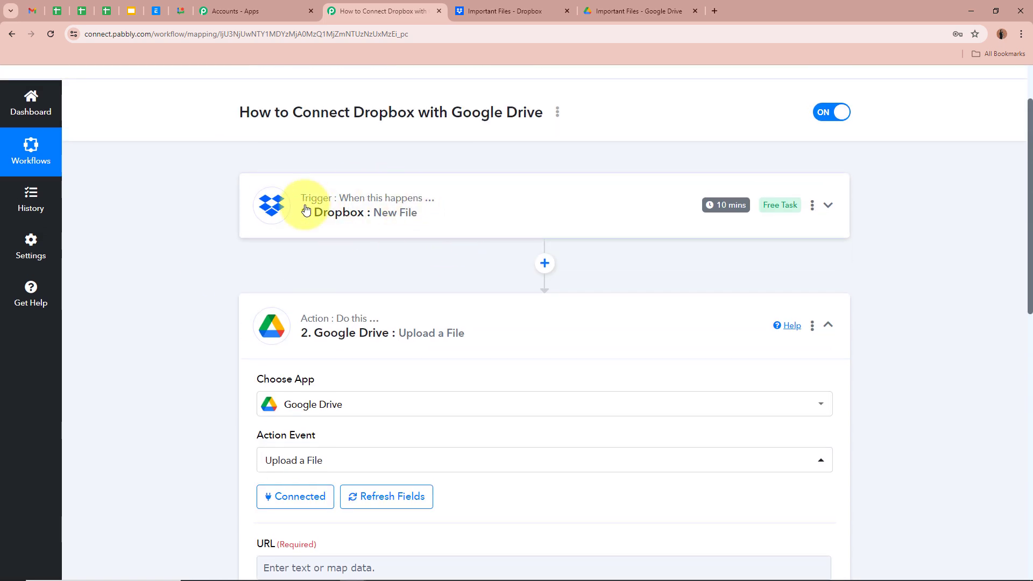
scroll(260, 273, down, 3)
scroll(212, 272, down, 2)
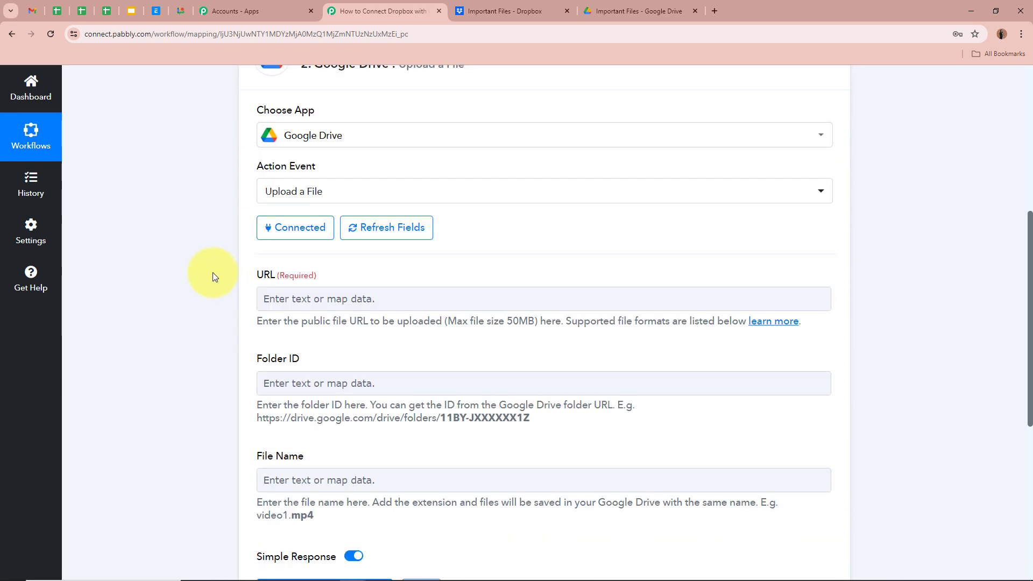
click(333, 292)
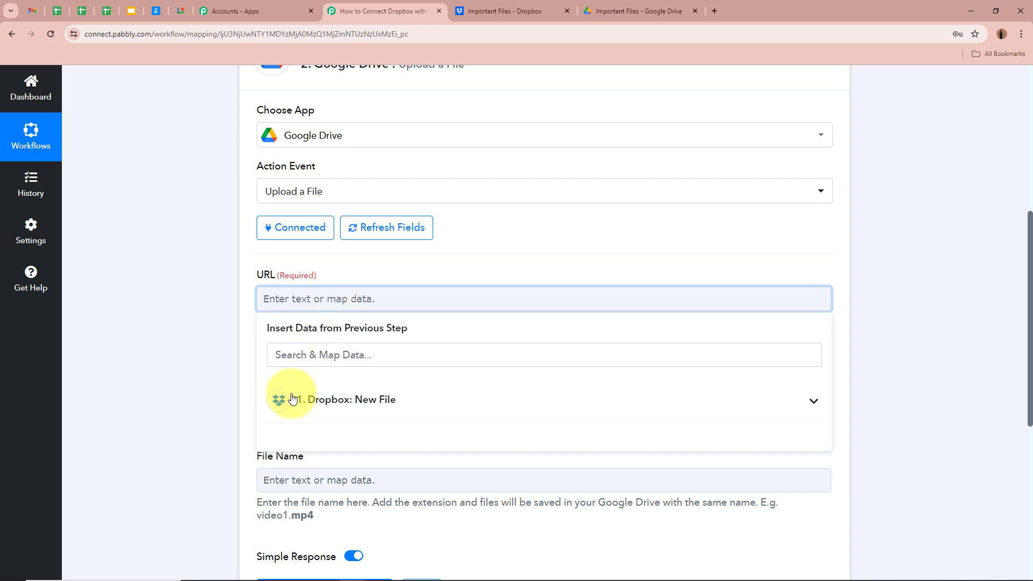
click(798, 408)
scroll(1007, 449, down, 2)
scroll(510, 360, down, 3)
scroll(521, 434, up, 3)
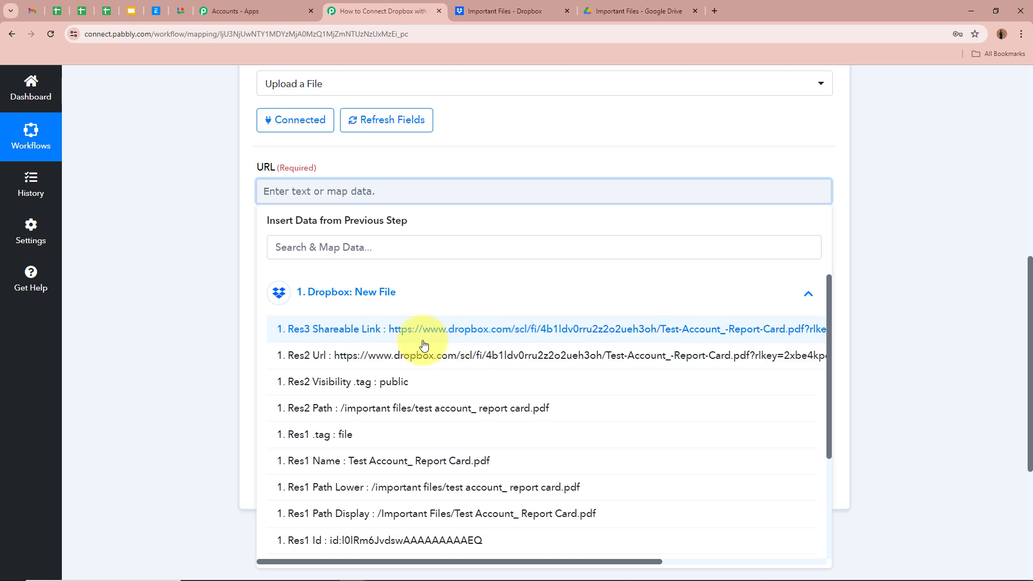
click(392, 354)
click(152, 246)
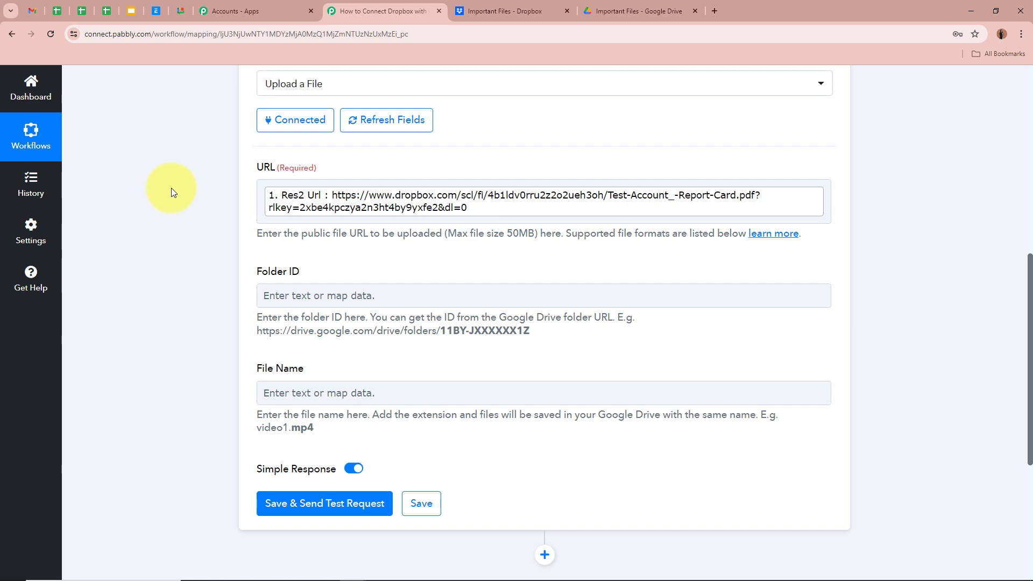
Scroll to the Folder ID field and look up the target folder in Google Drive.
scroll(193, 188, up, 8)
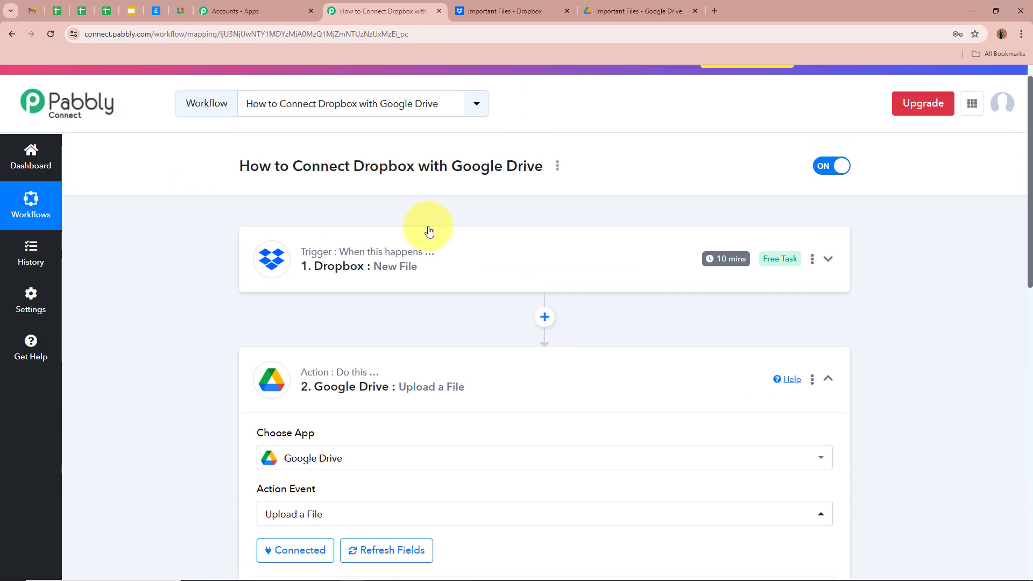
scroll(227, 282, down, 6)
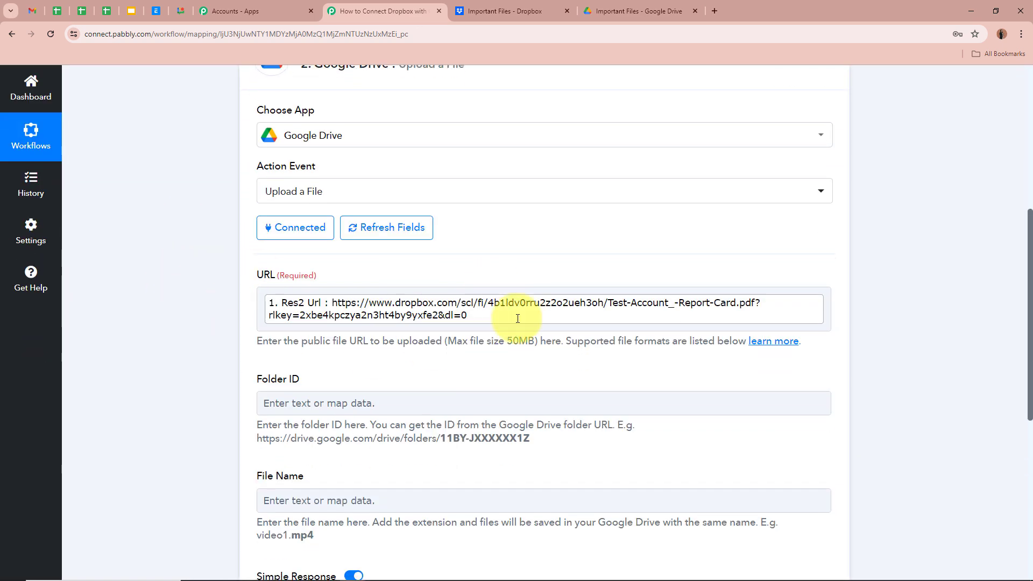
scroll(199, 289, down, 2)
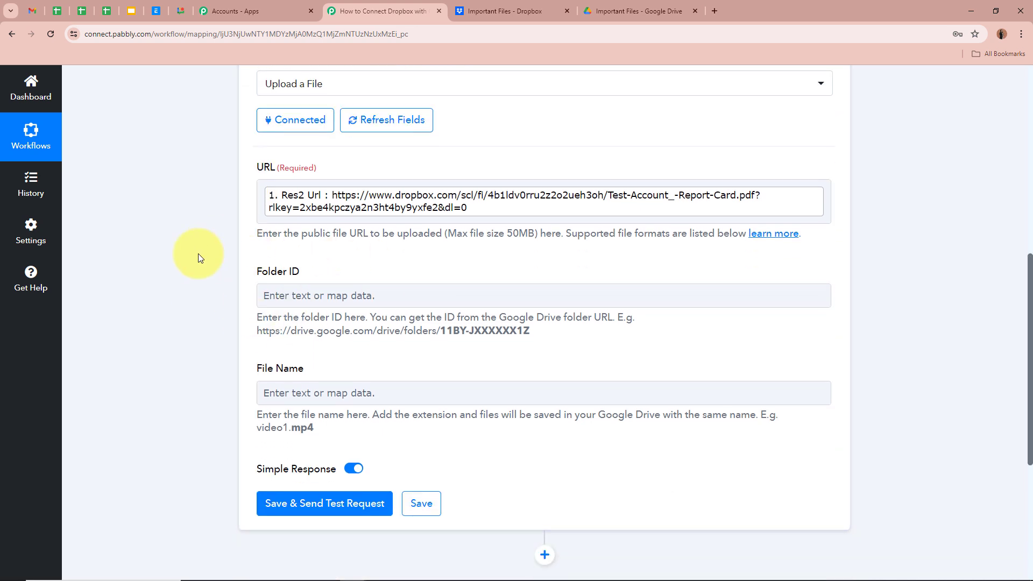
drag(243, 270, 425, 269)
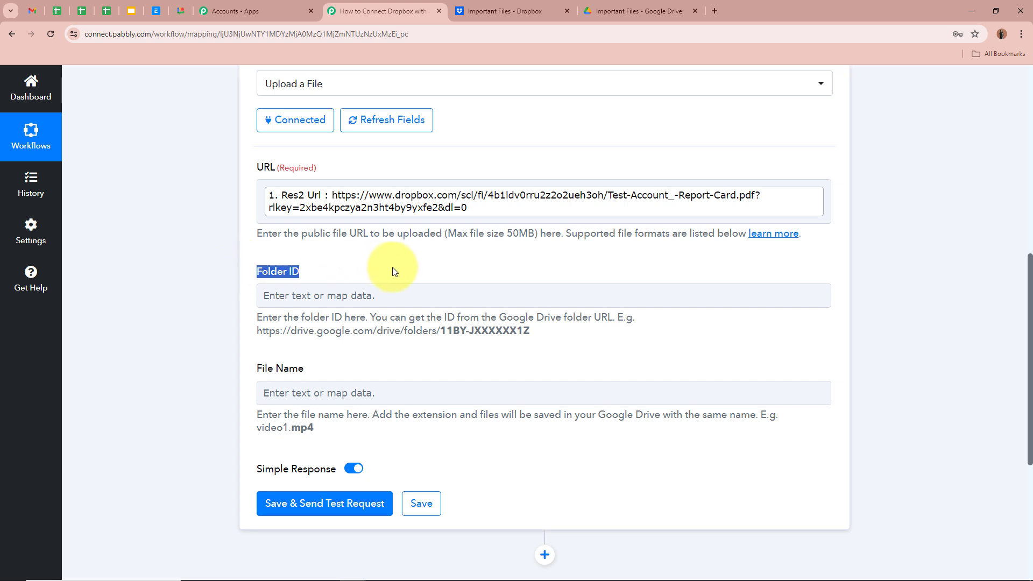
click(144, 264)
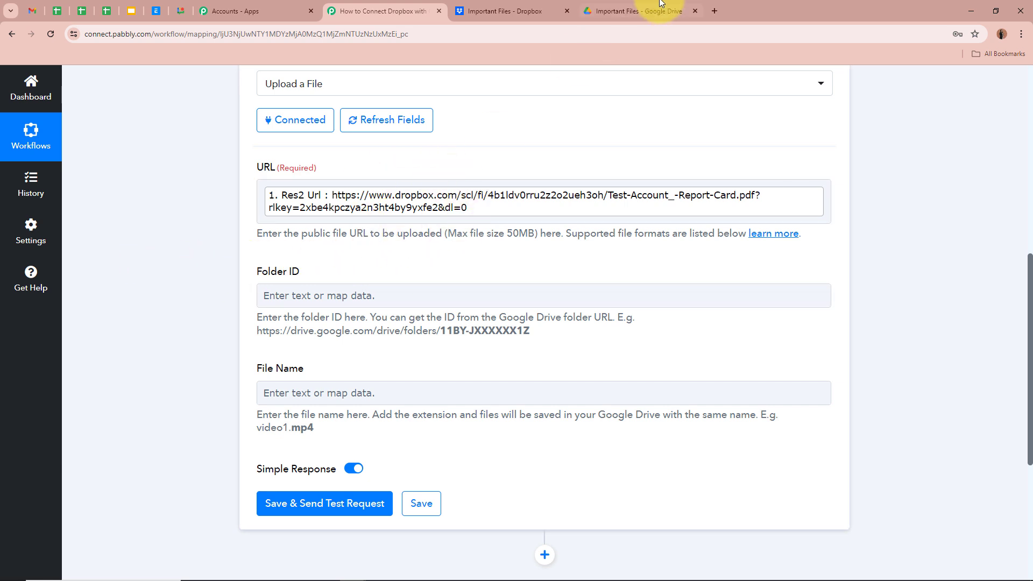
click(591, 10)
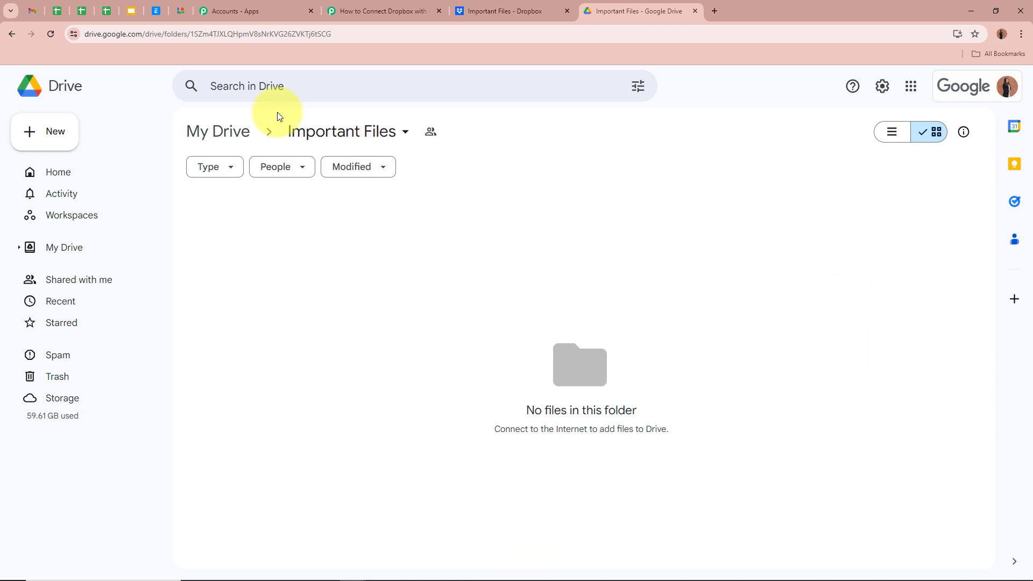
Copy the Important Files folder ID from the Drive URL and return to Pabbly.
drag(190, 34, 362, 30)
key(ctrl+c)
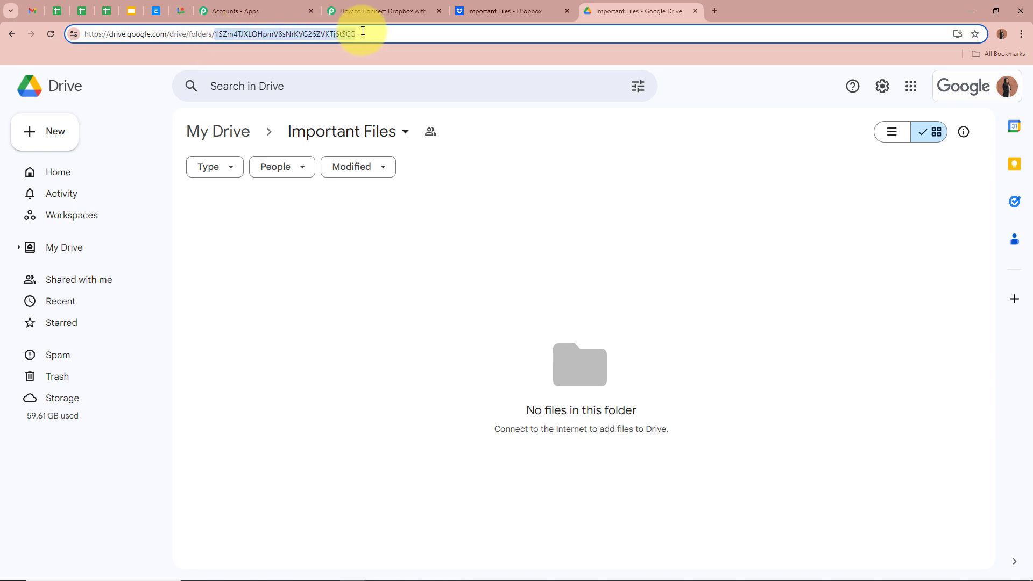
click(369, 10)
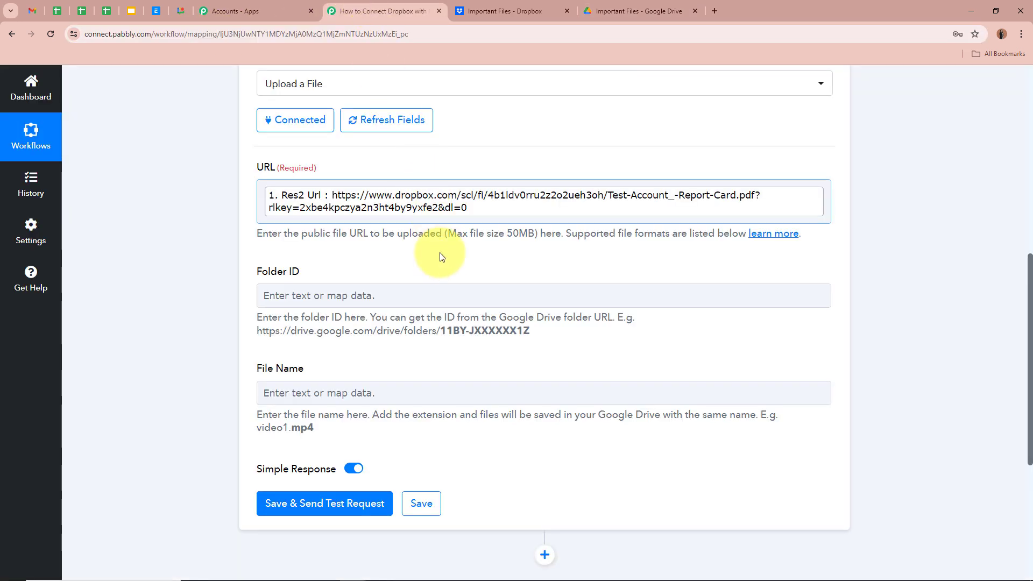
Paste the copied Important Files folder ID into the upload's Folder ID field.
click(437, 294)
key(ctrl+v)
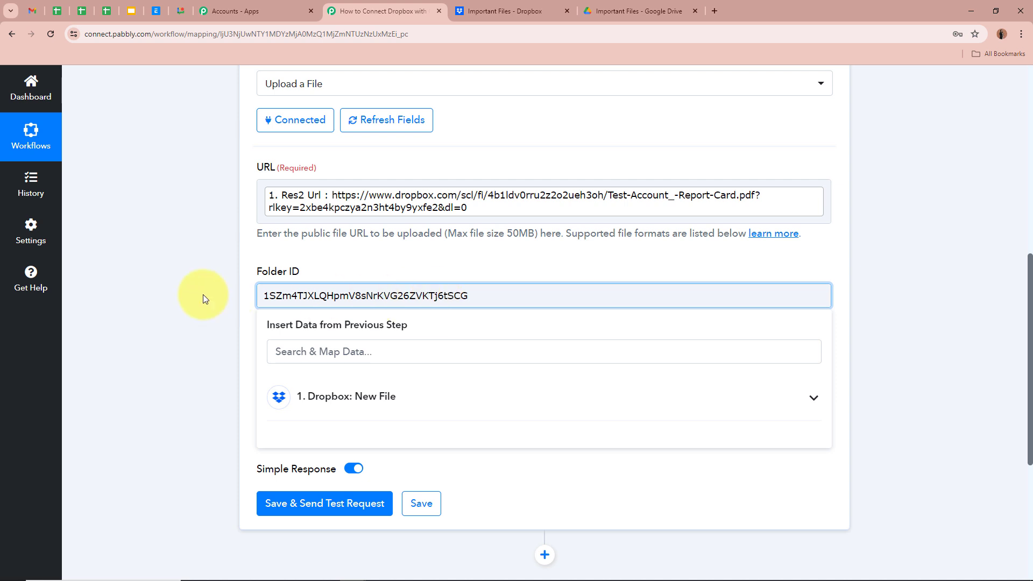
click(189, 292)
Map File Name to the Dropbox New File step's Res1 Name.
scroll(189, 292, down, 2)
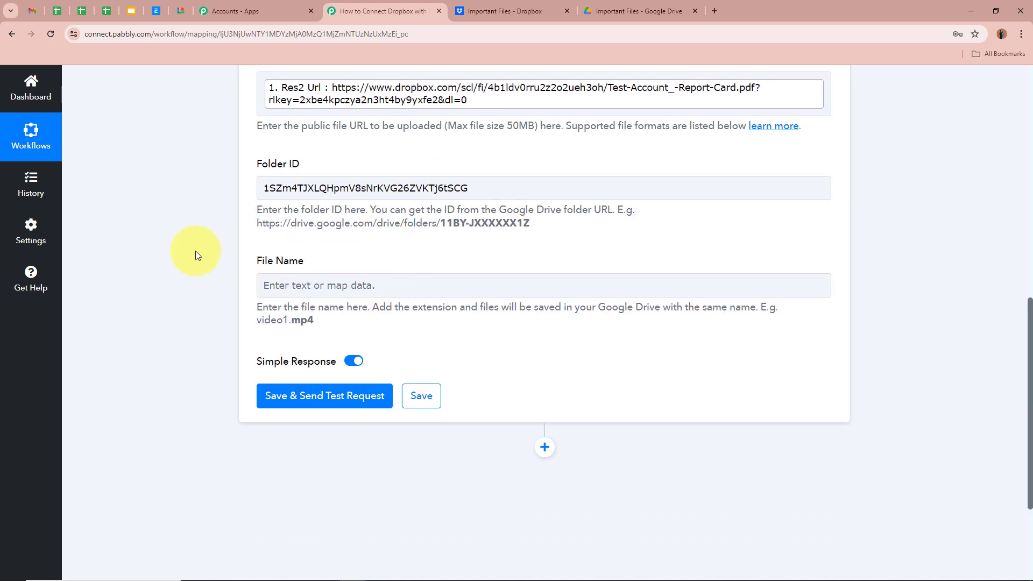
scroll(195, 250, up, 1)
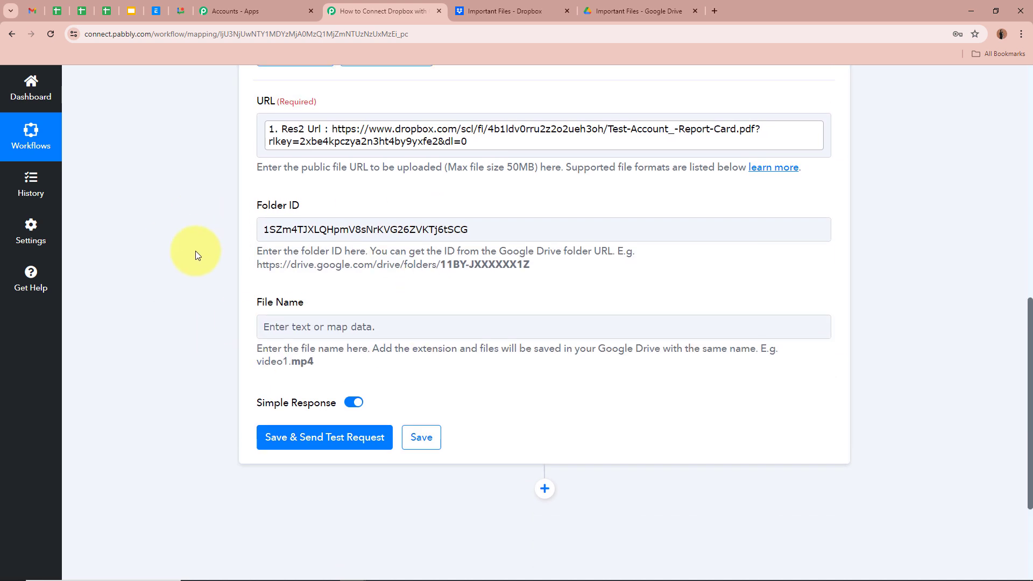
scroll(182, 224, down, 2)
click(293, 231)
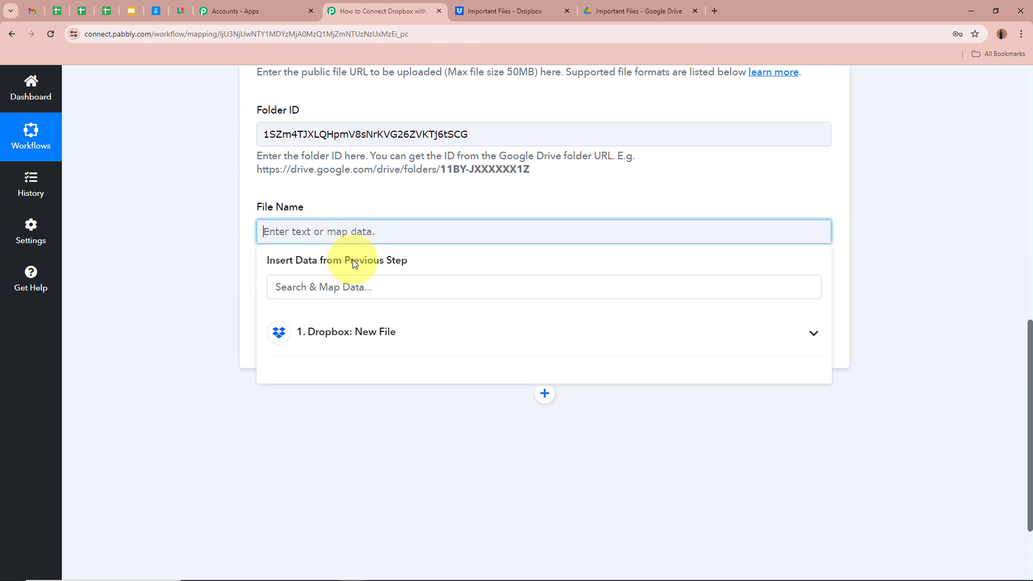
click(404, 339)
click(463, 503)
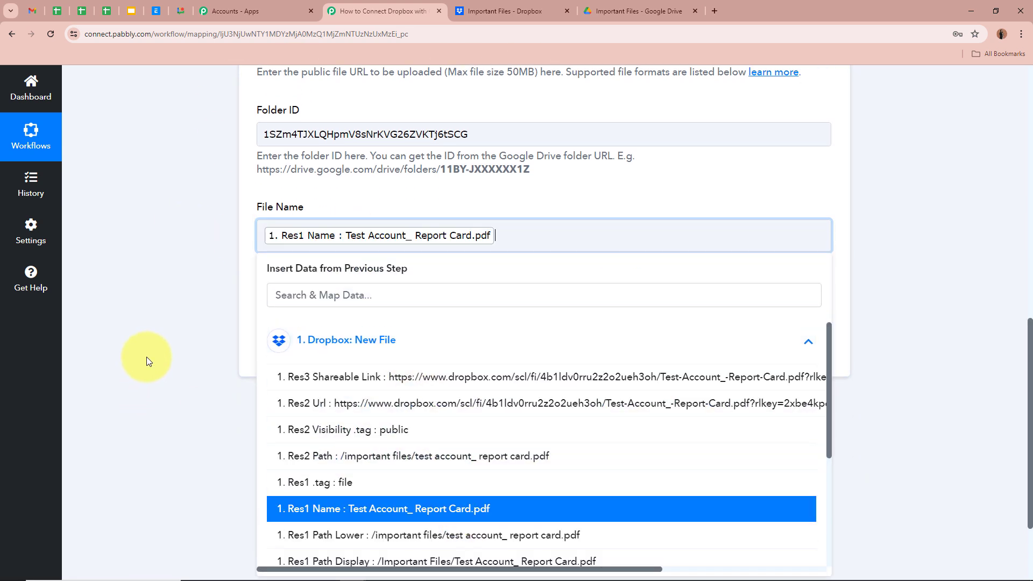
click(149, 353)
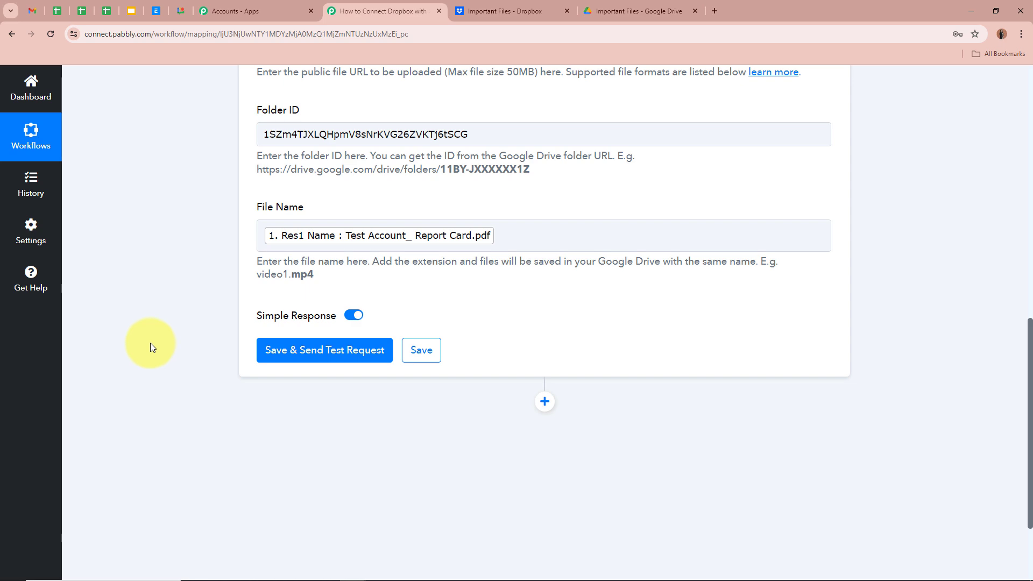
scroll(150, 343, up, 4)
scroll(150, 342, down, 6)
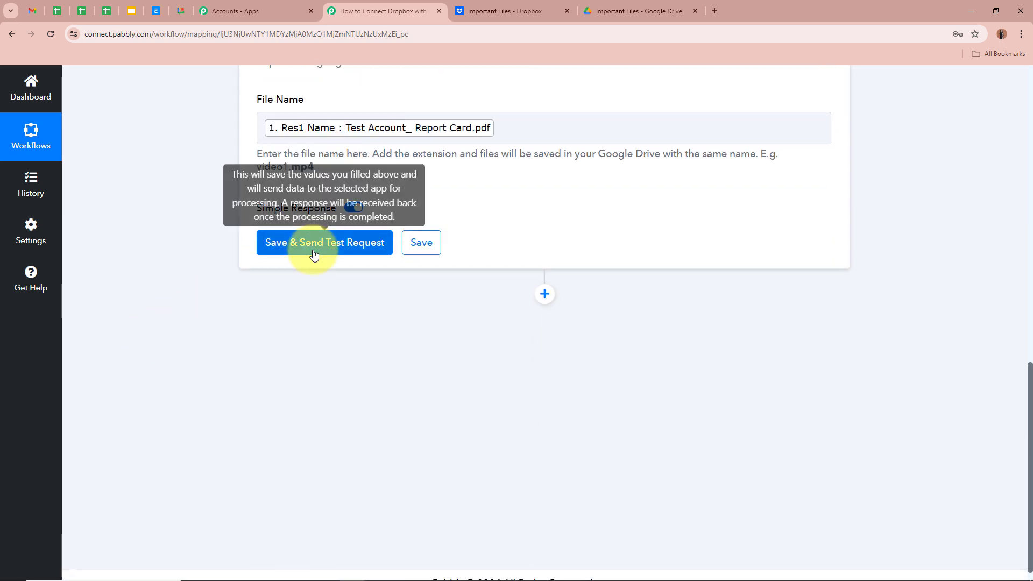
Save the step, send a test upload, and confirm the response shows Status: success.
click(314, 243)
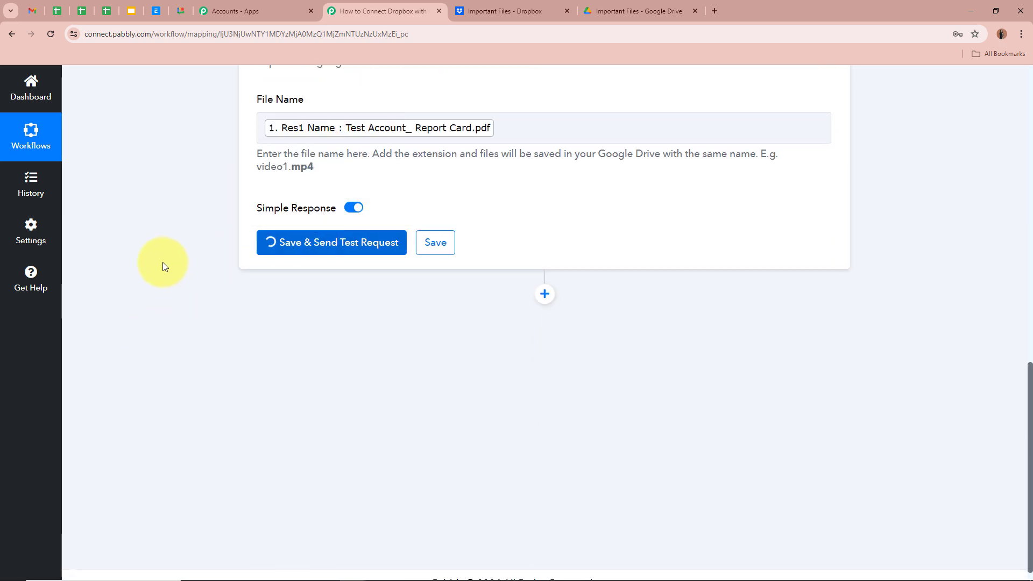
scroll(230, 349, down, 3)
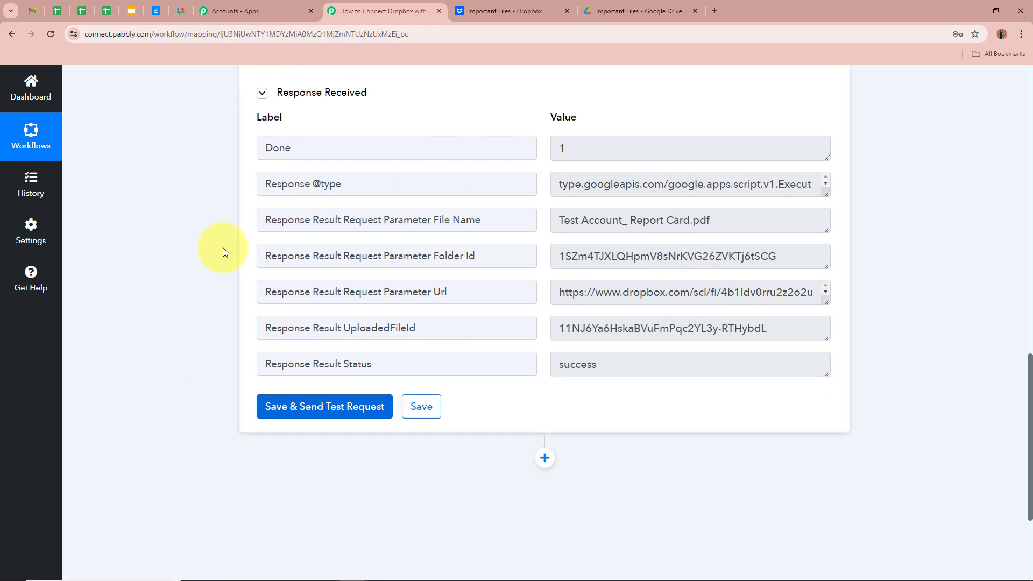
scroll(224, 252, up, 1)
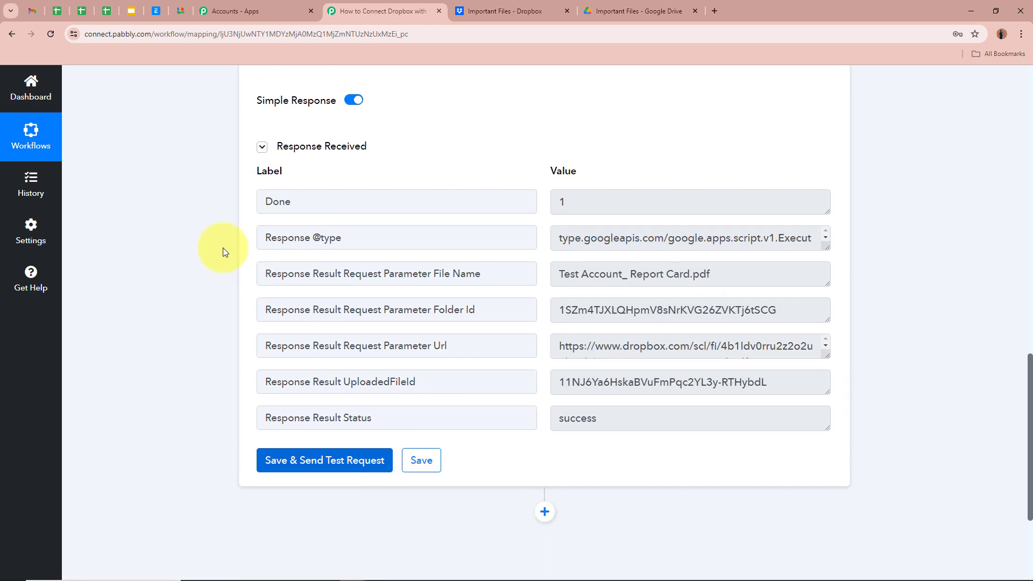
double_click(619, 417)
click(144, 314)
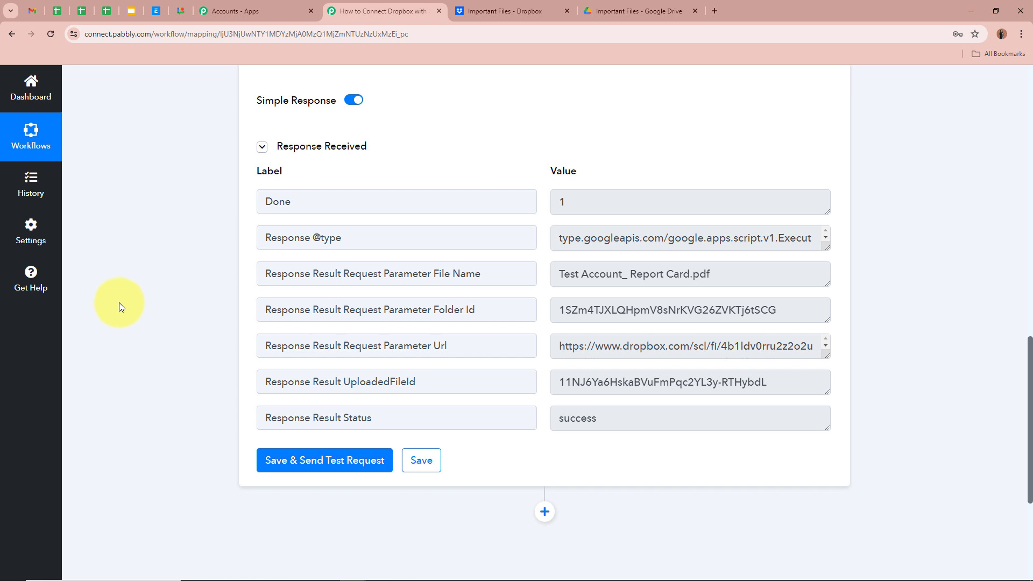
Preview the uploaded Test Account_ Report Card.pdf in Drive's Important Files folder.
click(651, 10)
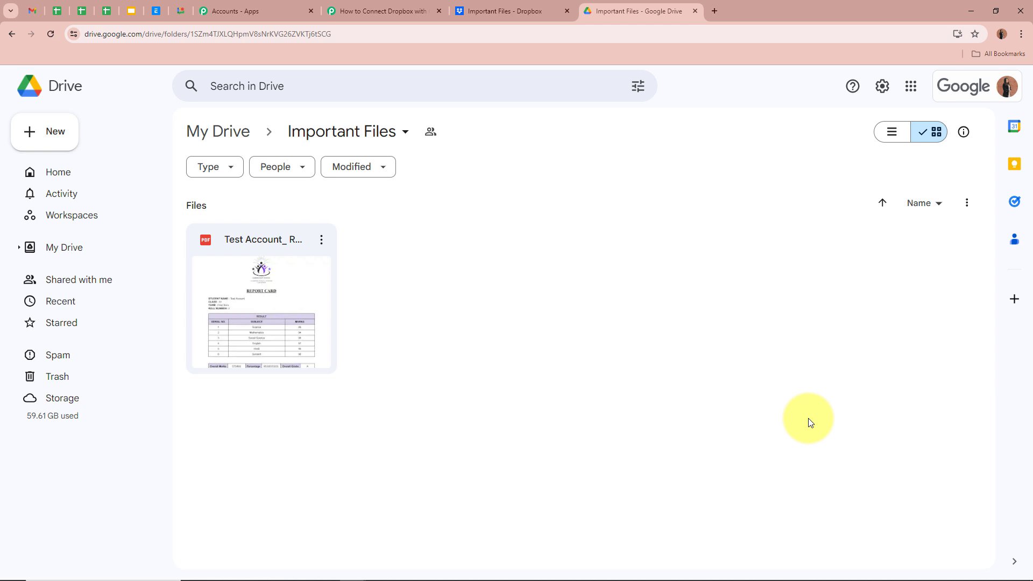
double_click(280, 340)
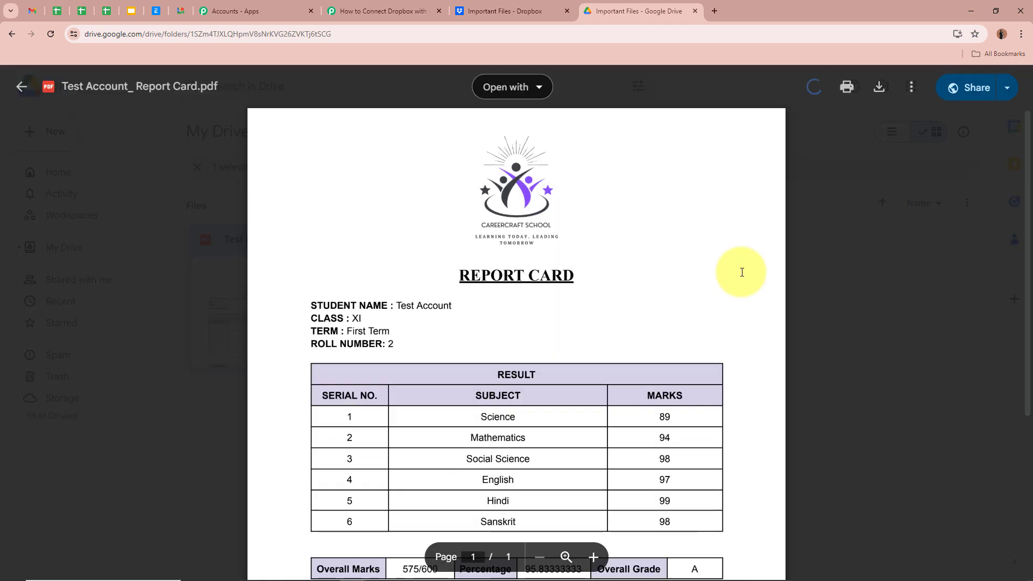
scroll(701, 344, down, 5)
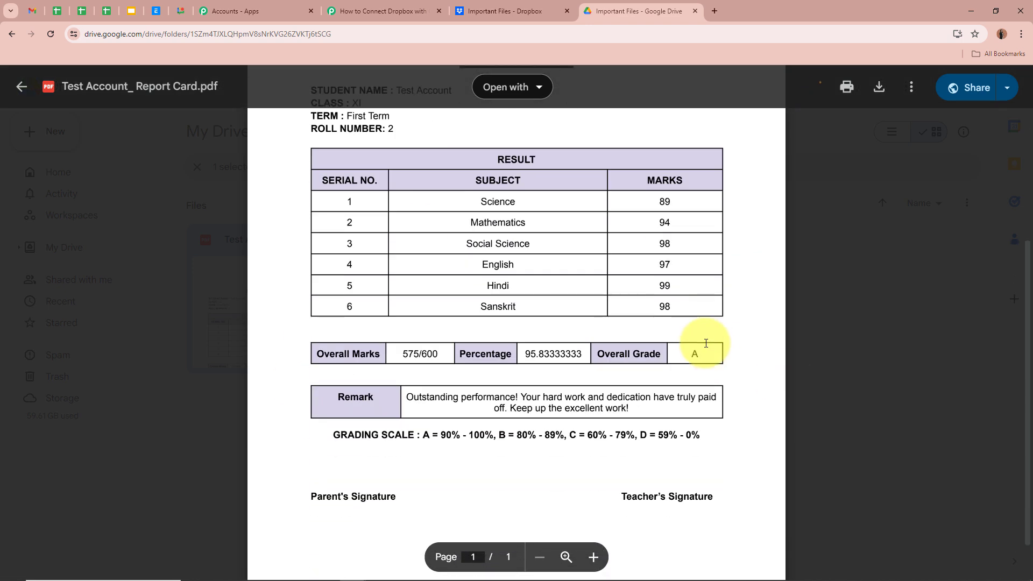
scroll(705, 343, up, 5)
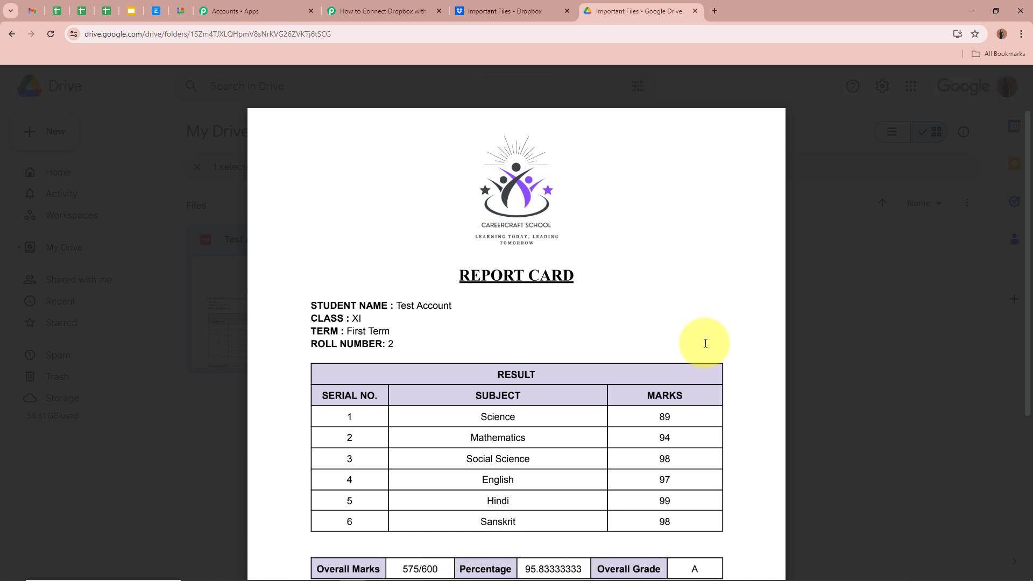
Compare the PDF with the Dropbox original, then go back to the Pabbly workflow.
click(518, 9)
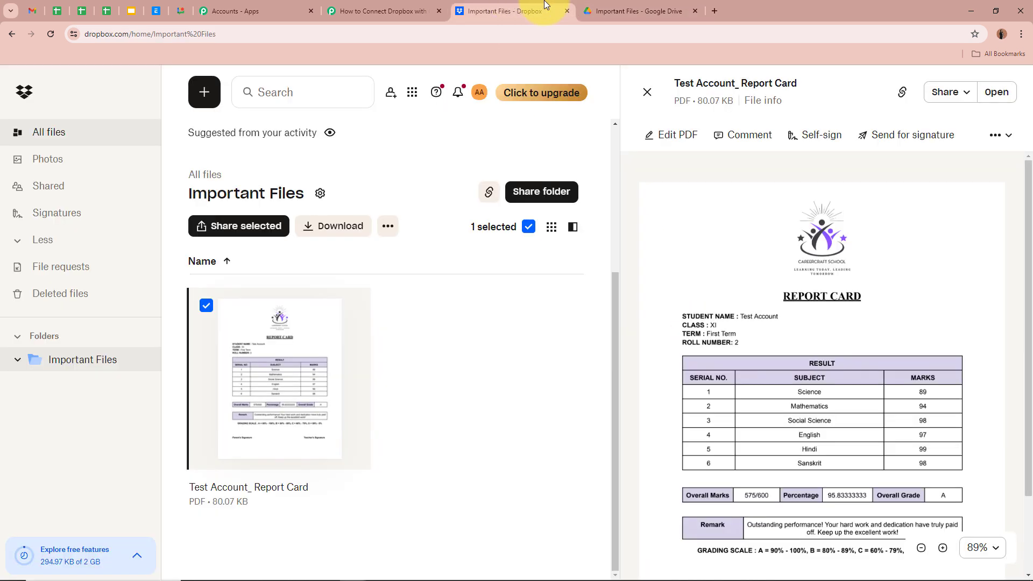
click(585, 4)
click(389, 11)
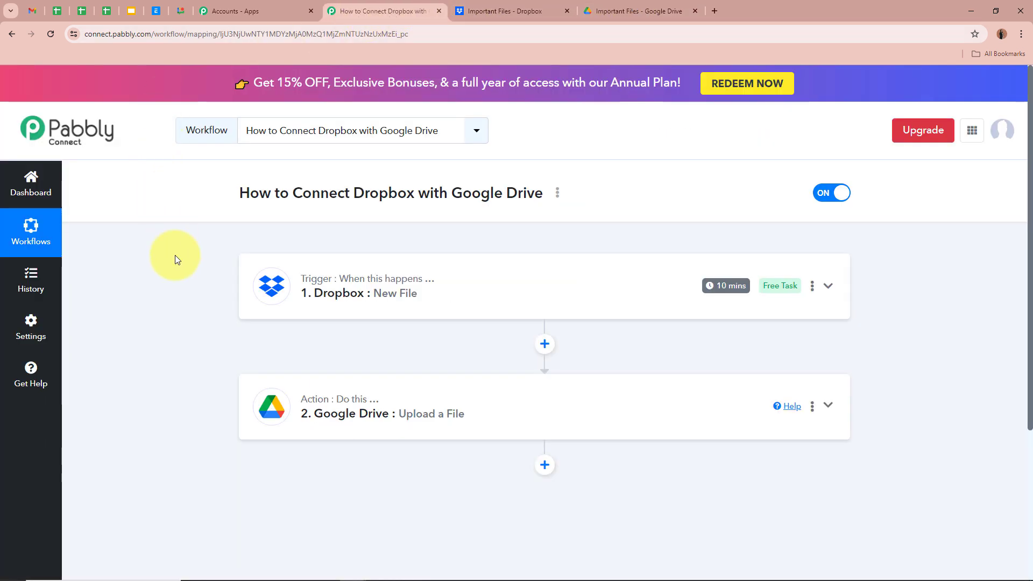